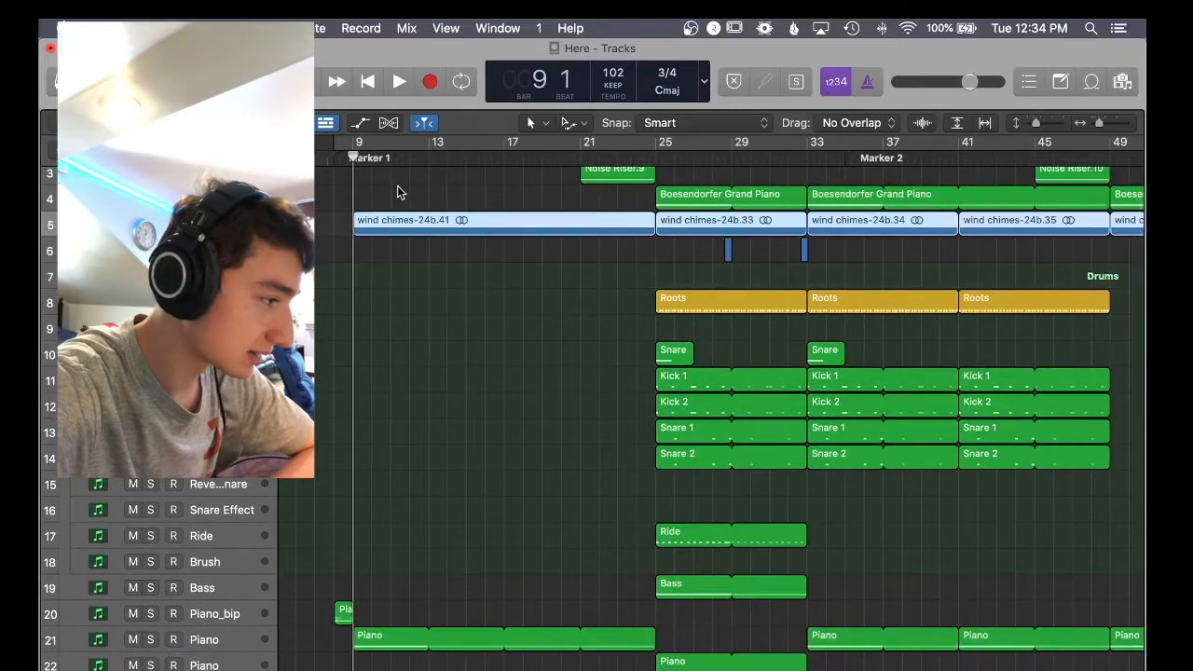
Examine the arrangement across its length and down to the lowest tracks, and move the playhead to bar 11.
{"action": "left_click_drag", "start_coordinate": [1094, 124], "coordinate": [1092, 121]}
{"action": "scroll", "coordinate": [904, 306], "scroll_direction": "right", "scroll_amount": 2}
{"action": "scroll", "coordinate": [970, 268], "scroll_direction": "right", "scroll_amount": 2}
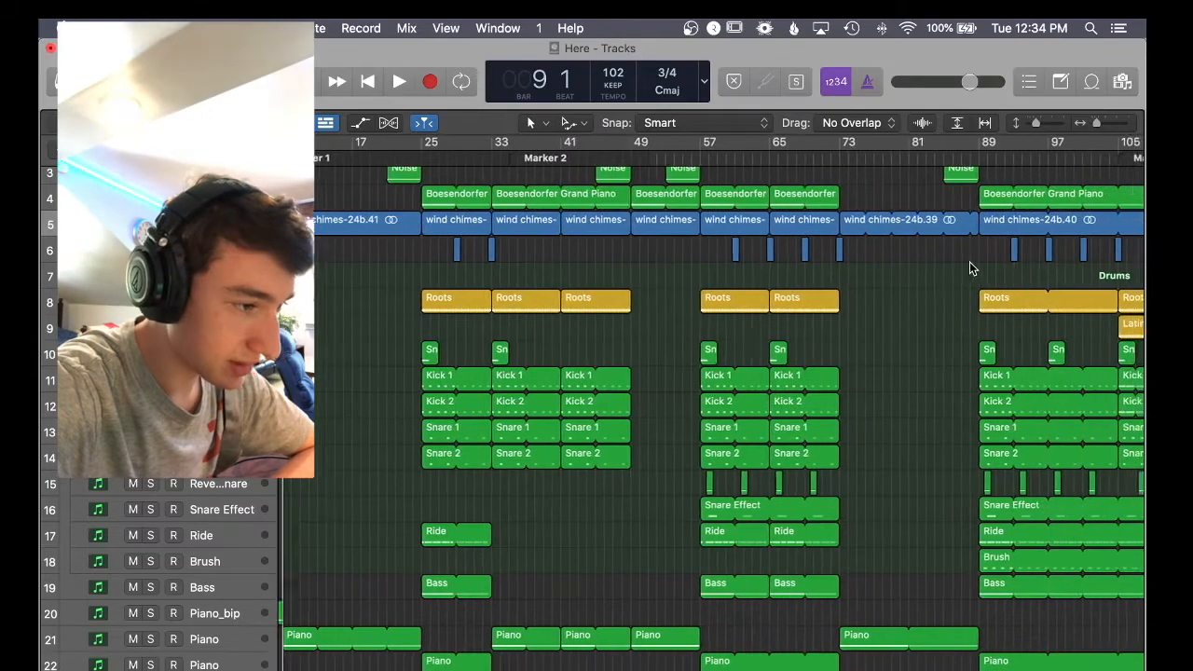
{"action": "scroll", "coordinate": [969, 268], "scroll_direction": "left", "scroll_amount": 3}
{"action": "scroll", "coordinate": [683, 297], "scroll_direction": "down", "scroll_amount": 10}
{"action": "scroll", "coordinate": [683, 297], "scroll_direction": "down", "scroll_amount": 10}
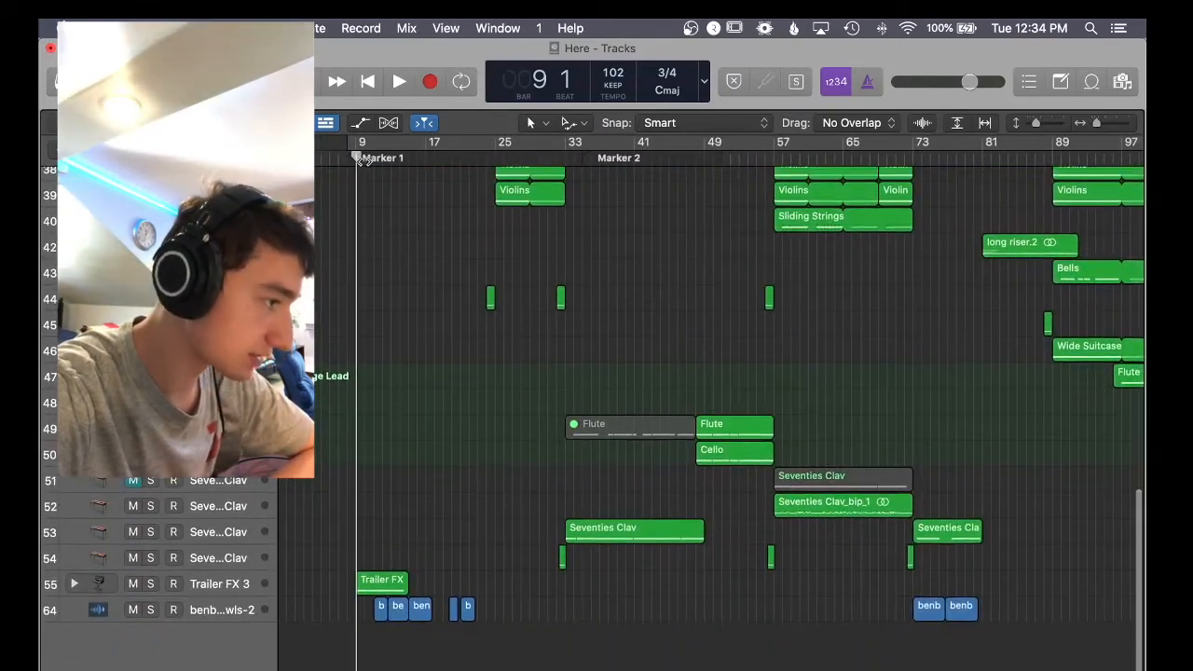
{"action": "left_click_drag", "start_coordinate": [368, 158], "coordinate": [373, 157]}
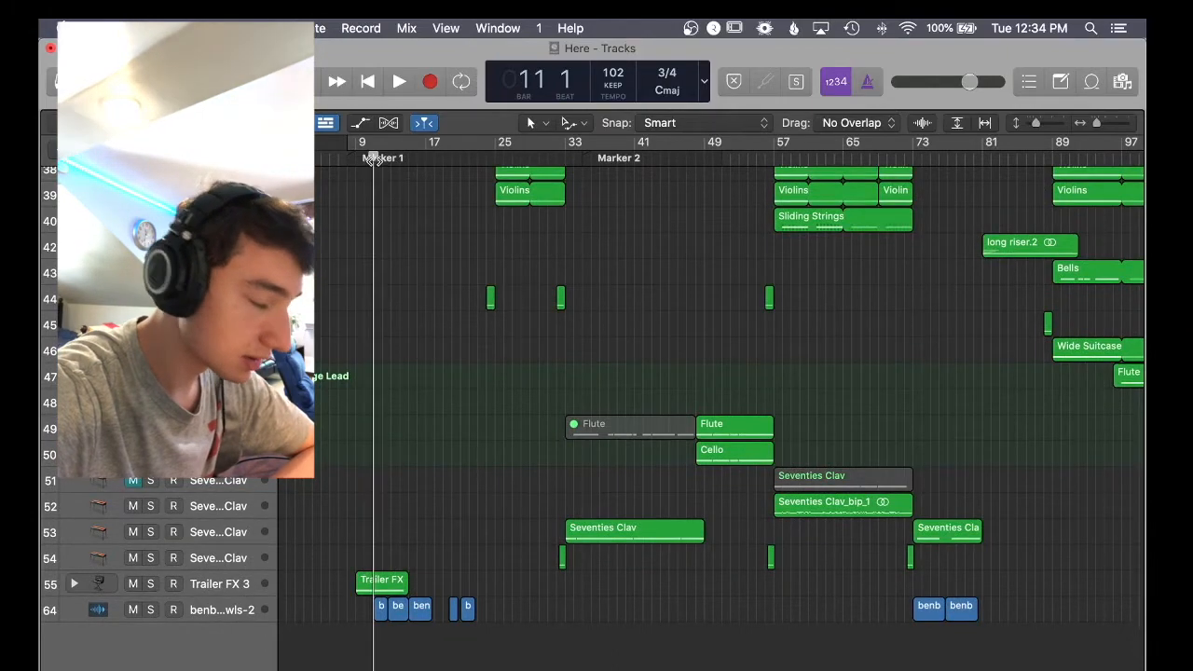
Examine the upper tracks and the drum section, with the playhead placed at bar 25.
{"action": "left_click_drag", "start_coordinate": [1098, 125], "coordinate": [1034, 124]}
{"action": "scroll", "coordinate": [789, 262], "scroll_direction": "up", "scroll_amount": 15}
{"action": "scroll", "coordinate": [924, 197], "scroll_direction": "up", "scroll_amount": 5}
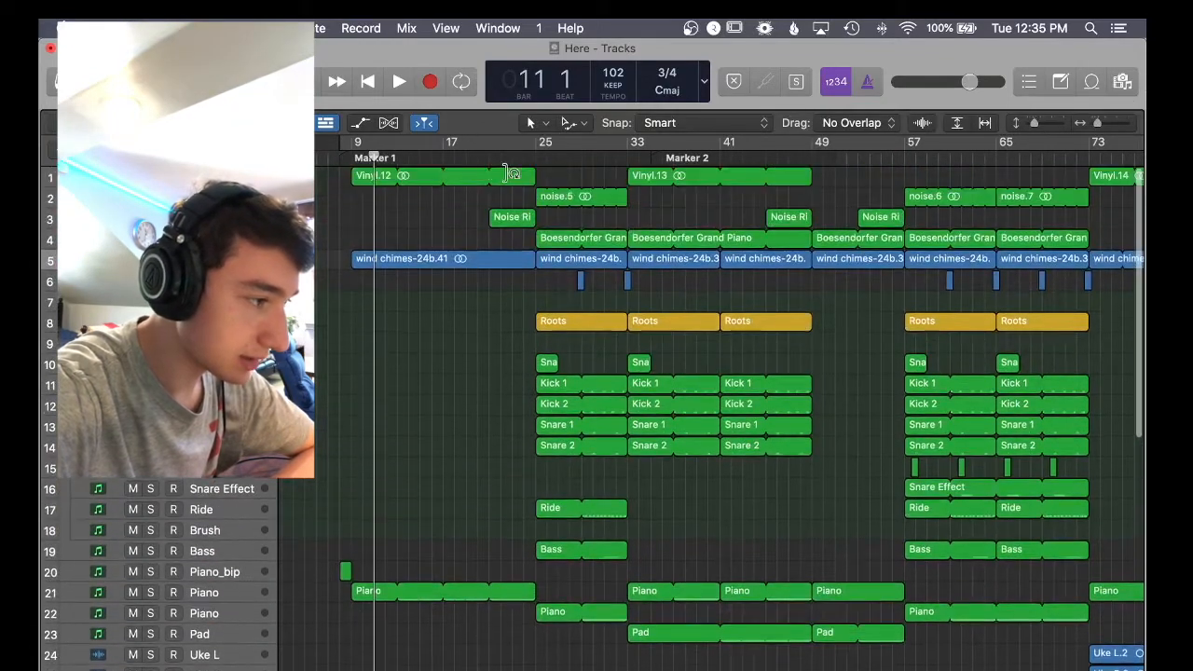
{"action": "left_click_drag", "start_coordinate": [1100, 125], "coordinate": [1040, 125]}
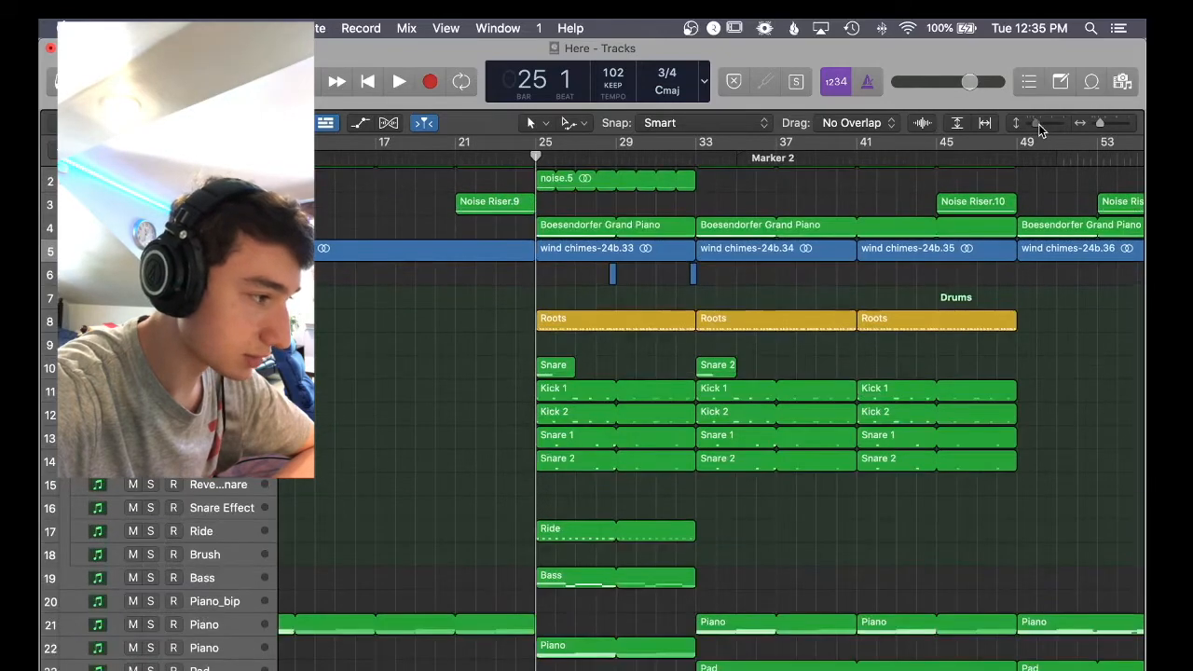
{"action": "scroll", "coordinate": [797, 200], "scroll_direction": "up", "scroll_amount": 3}
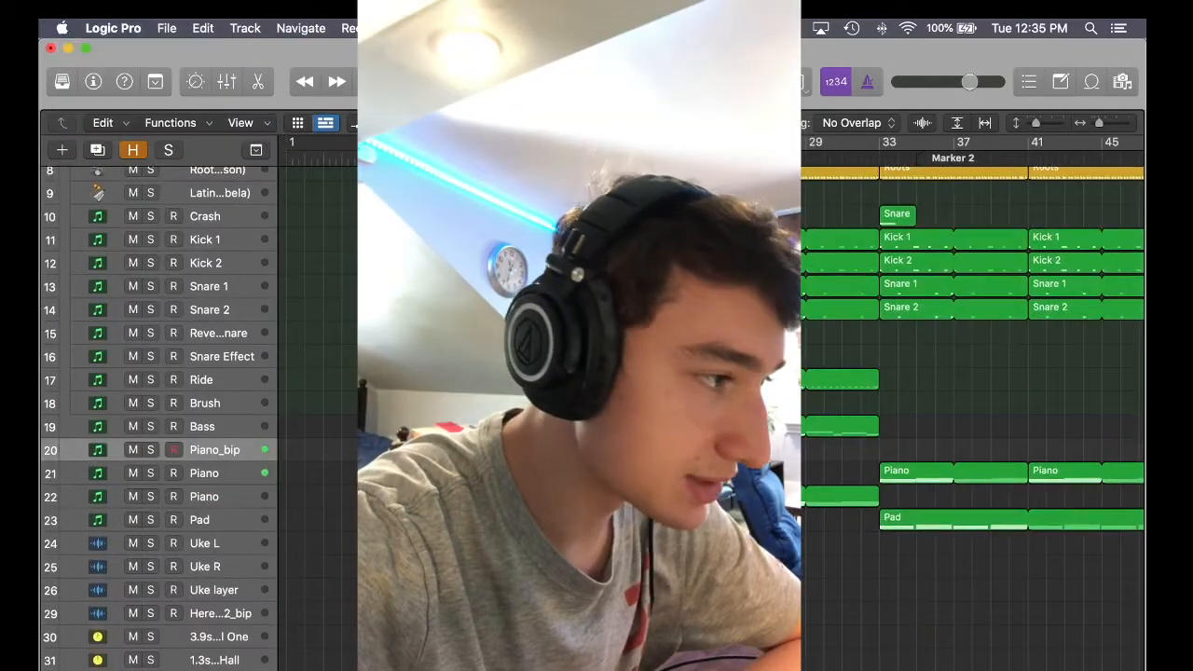
Solo the Piano_bip track and play its region before bar 9 together with the Piano part that follows.
{"action": "left_click", "coordinate": [151, 451]}
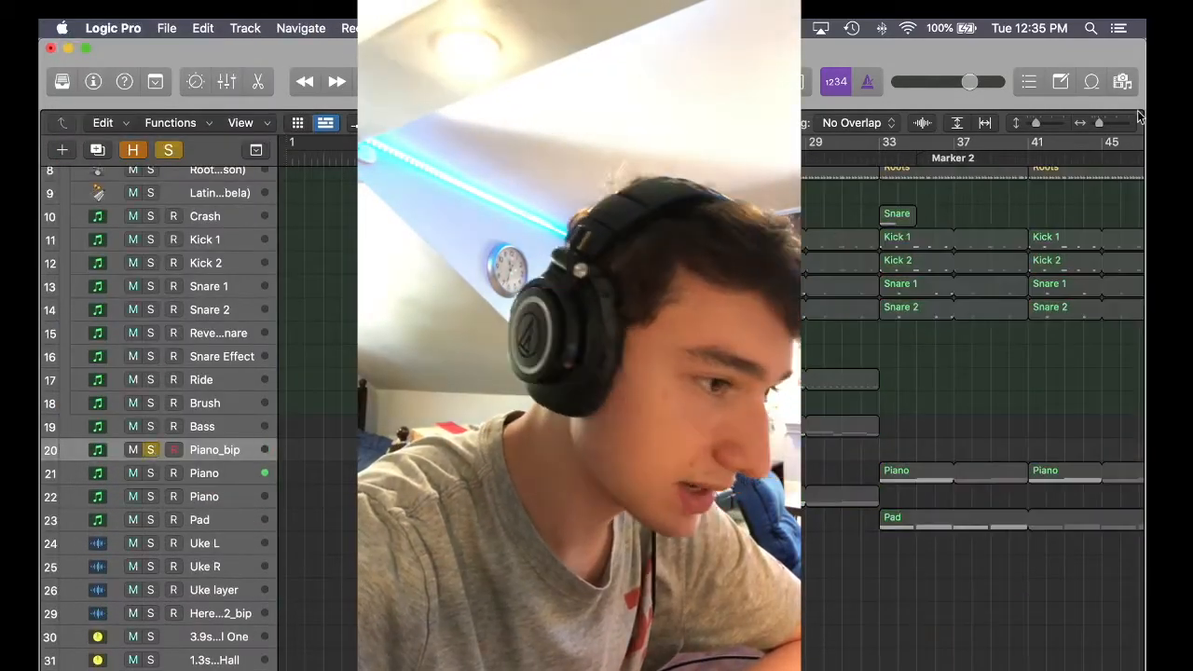
{"action": "left_click_drag", "start_coordinate": [1099, 123], "coordinate": [1110, 126]}
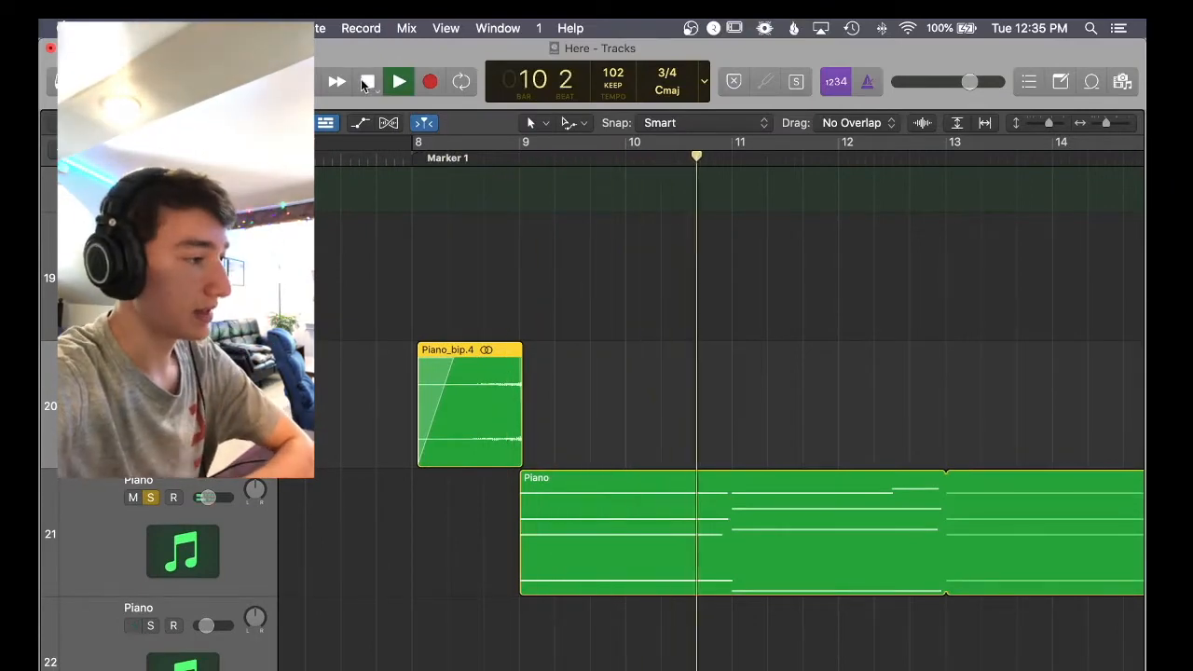
{"action": "scroll", "coordinate": [476, 240], "scroll_direction": "right", "scroll_amount": 2}
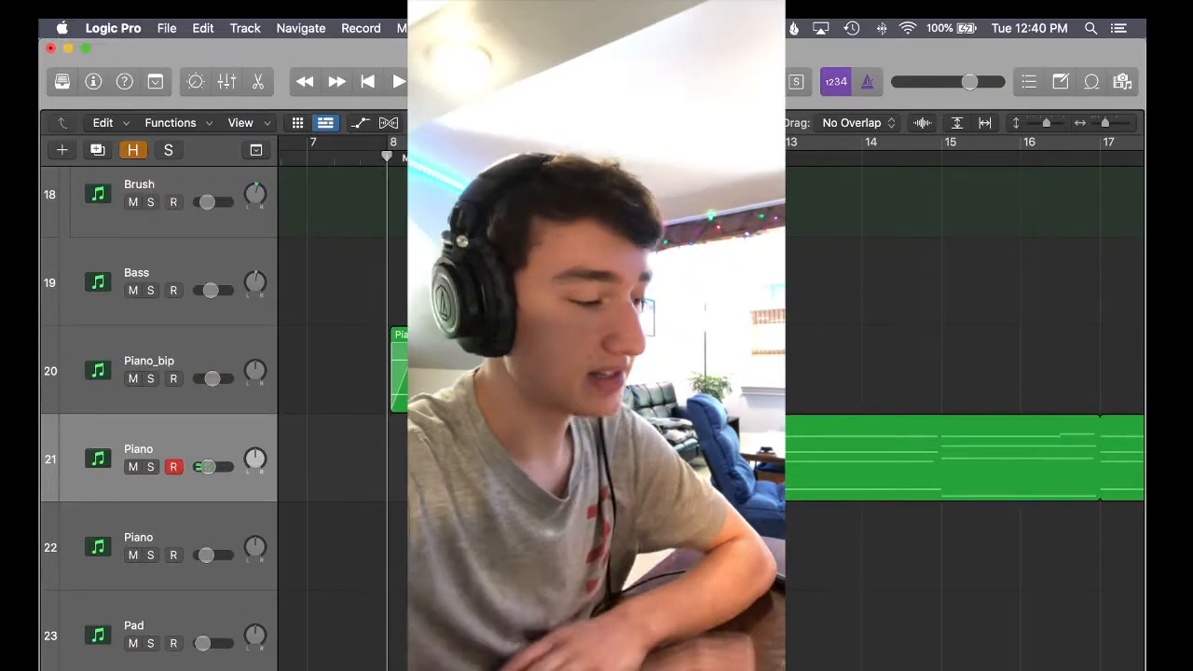
Select the Piano region on track 21 and review the regions on both Piano tracks and the Pad track.
{"action": "left_click", "coordinate": [597, 457]}
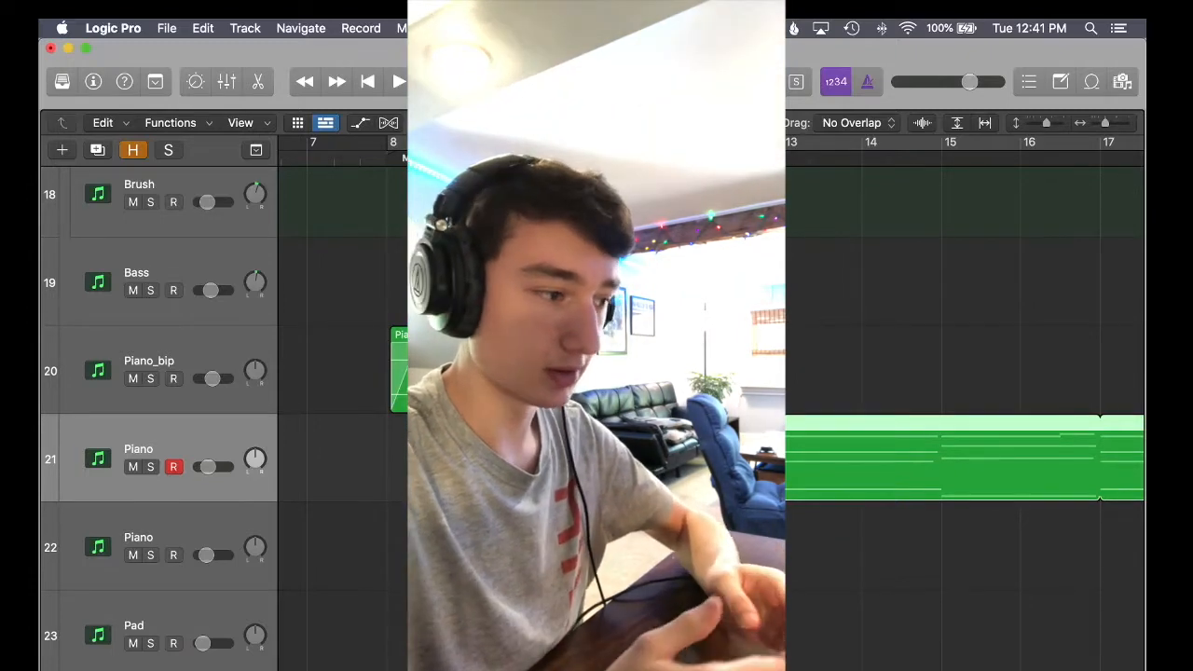
{"action": "left_click", "coordinate": [388, 156]}
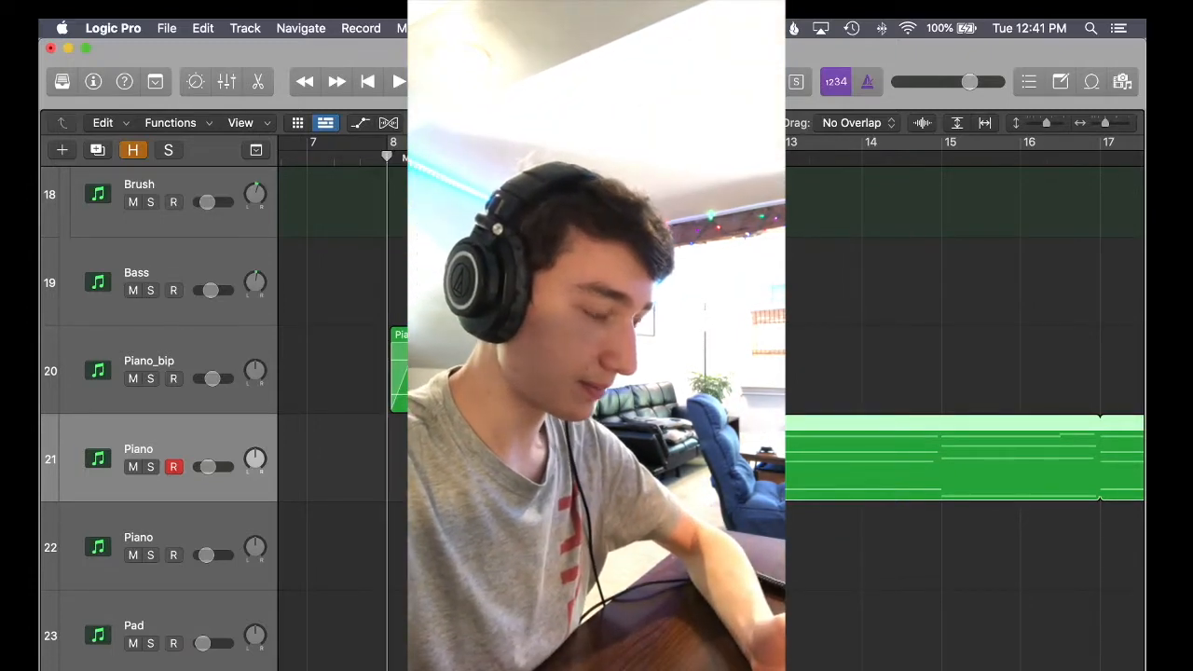
{"action": "left_click", "coordinate": [522, 550]}
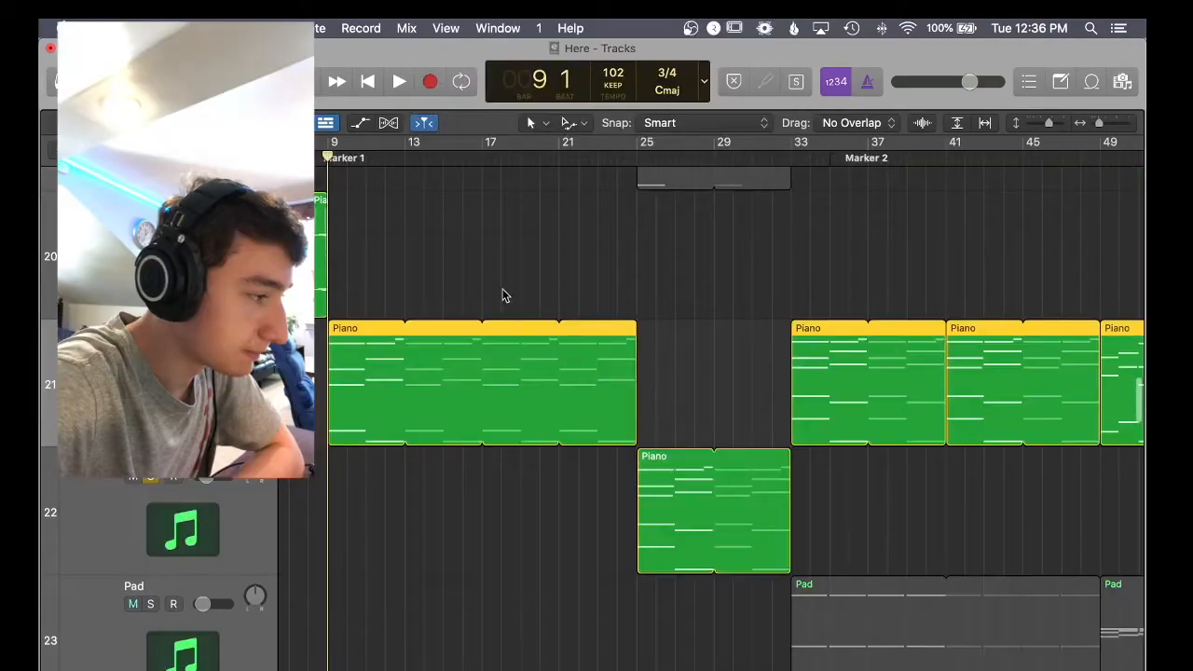
{"action": "scroll", "coordinate": [502, 295], "scroll_direction": "down", "scroll_amount": 5}
{"action": "scroll", "coordinate": [502, 295], "scroll_direction": "up", "scroll_amount": 3}
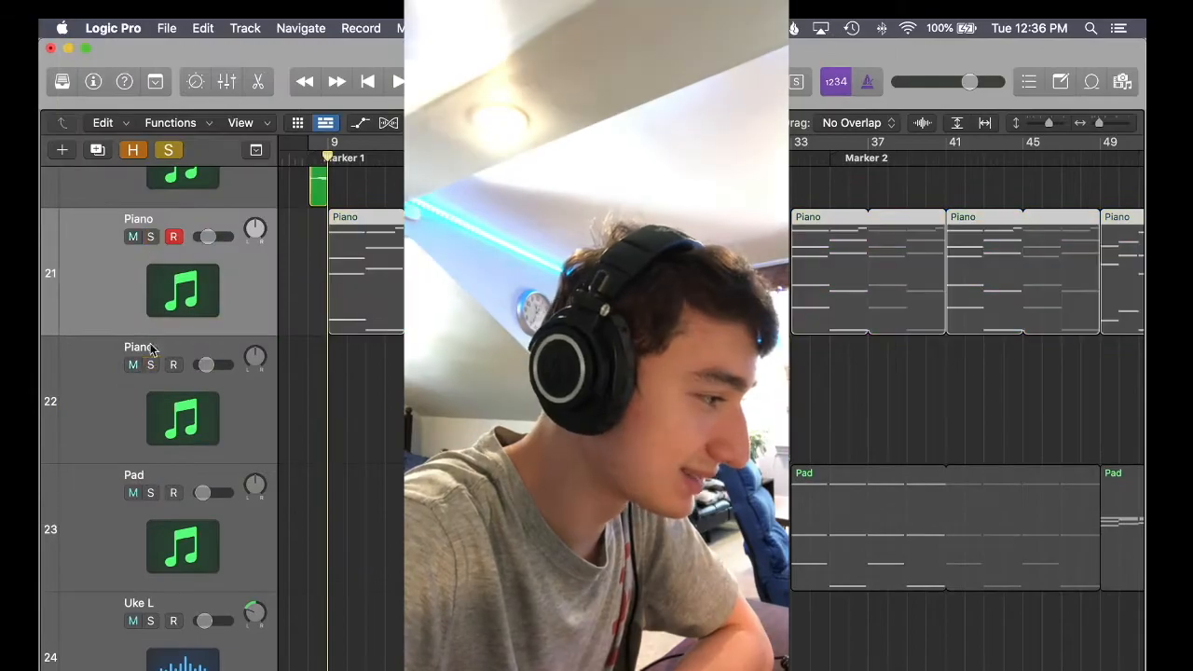
{"action": "left_click", "coordinate": [825, 381]}
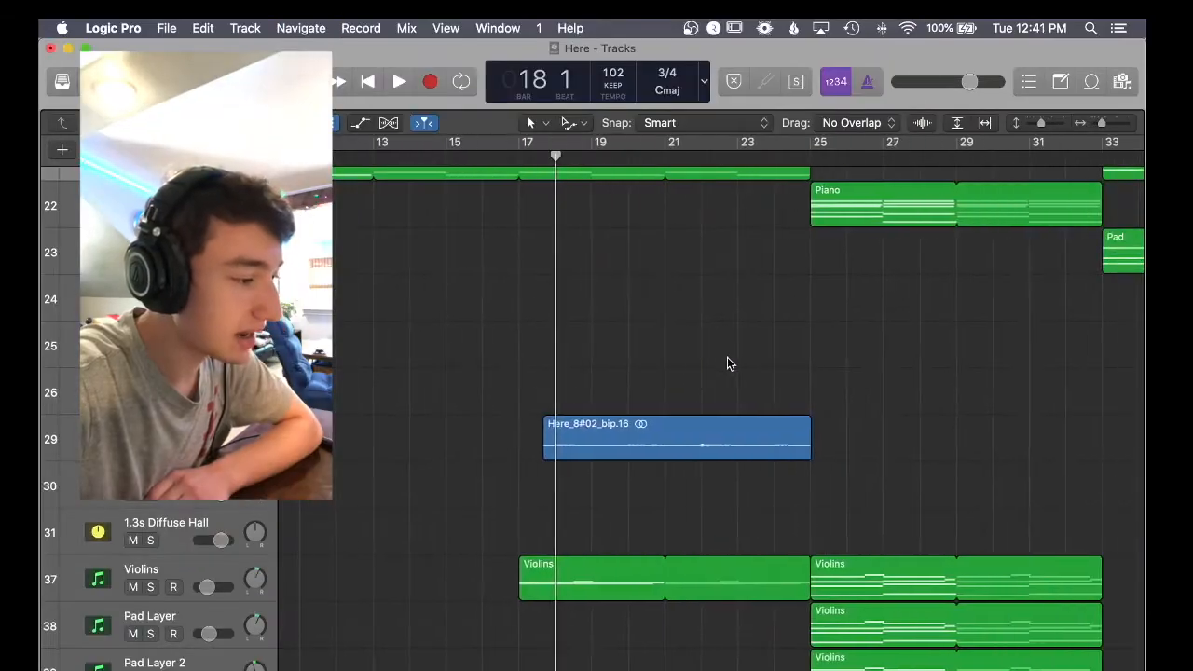
Select the Here_8#02_bip.16 vocal region on track 29, enlarge its waveform and show the mixer.
{"action": "left_click", "coordinate": [559, 438]}
{"action": "scroll", "coordinate": [685, 344], "scroll_direction": "down", "scroll_amount": 1}
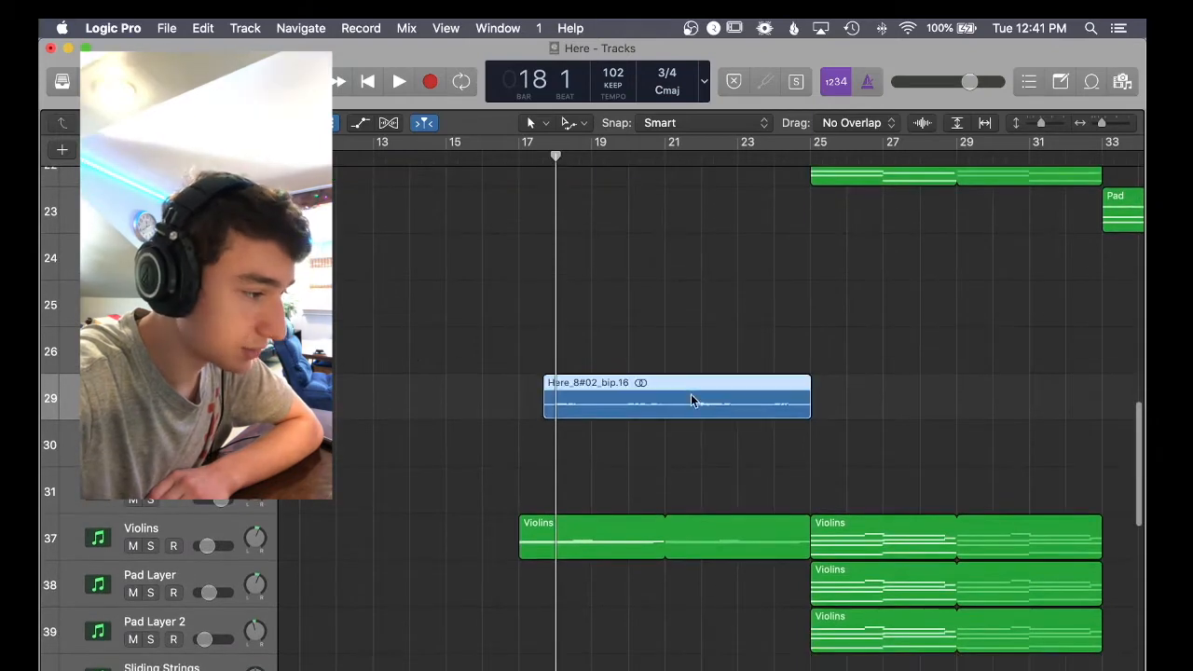
{"action": "left_click_drag", "start_coordinate": [1104, 124], "coordinate": [1042, 124]}
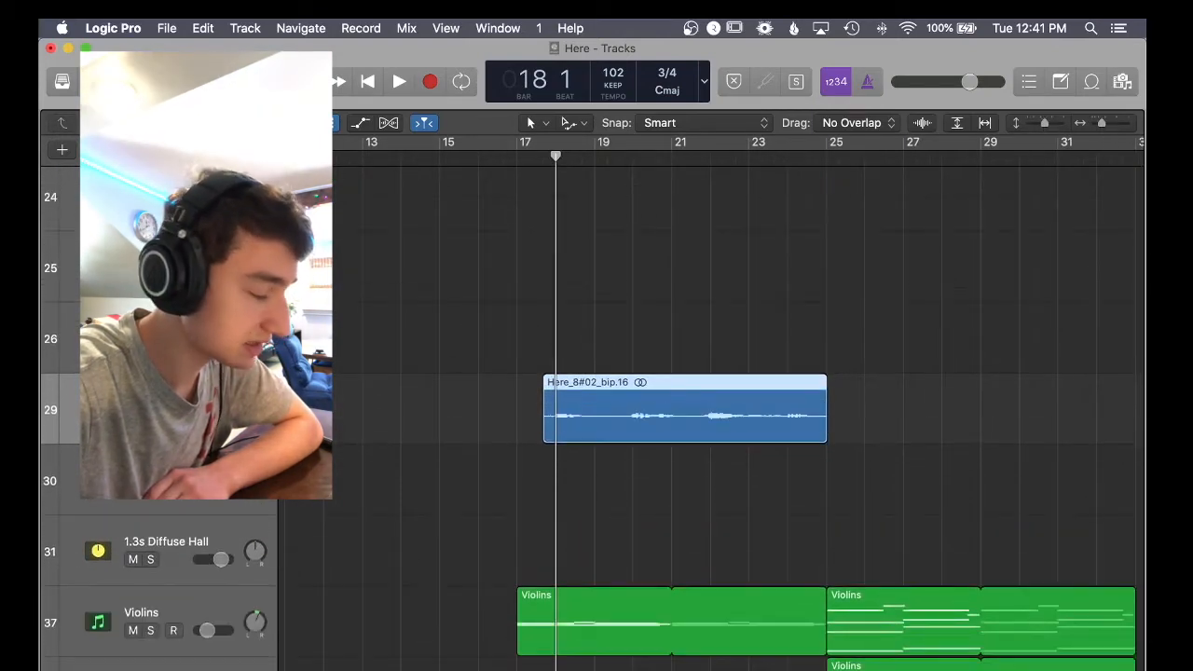
{"action": "key", "text": "x"}
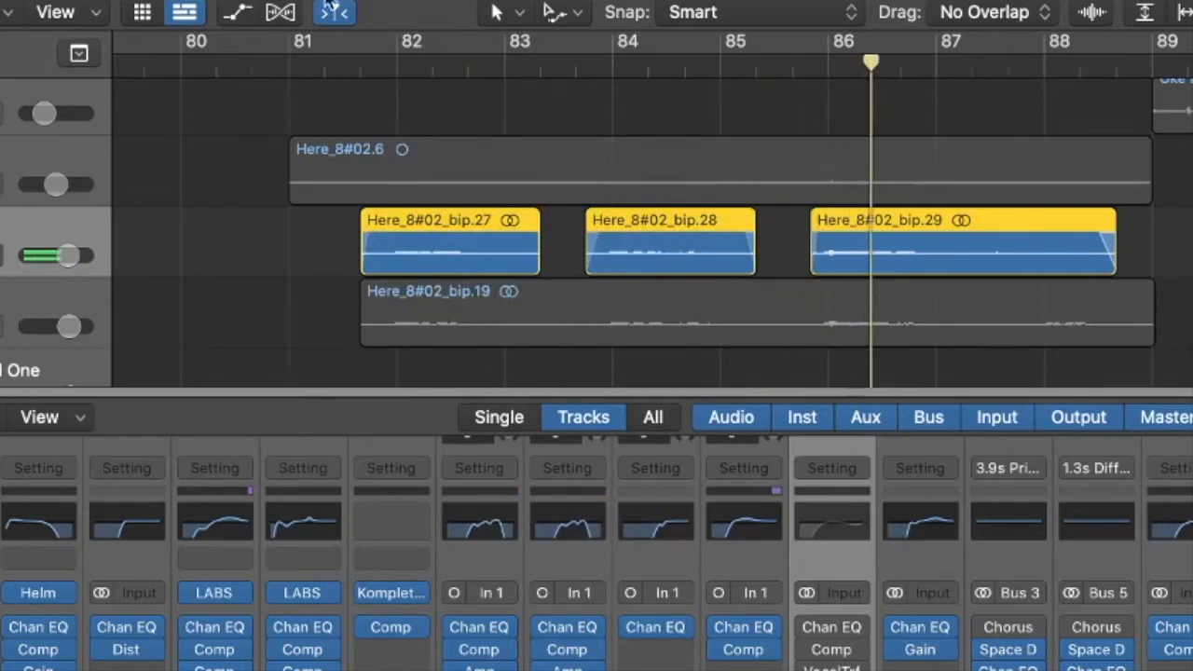
Re-enable the Channel EQ on the Here_8#02_bip channel of track 28, and open its Vocal Transformer to inspect the settings.
{"action": "scroll", "coordinate": [629, 137], "scroll_direction": "right", "scroll_amount": 3}
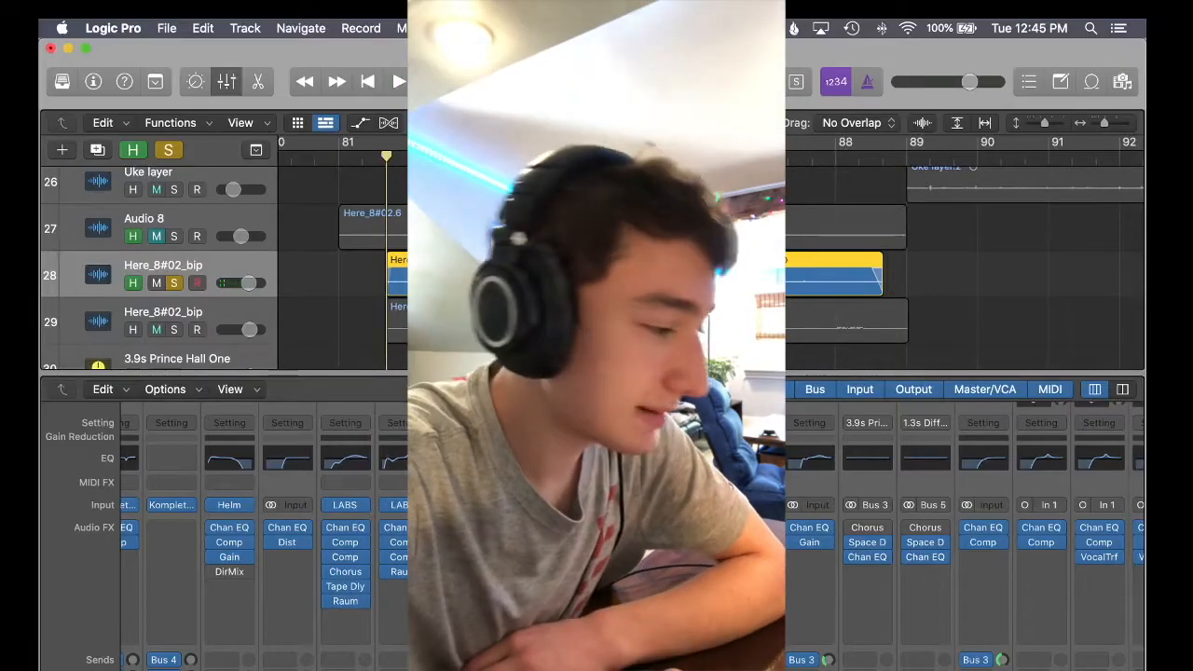
{"action": "left_click", "coordinate": [752, 528]}
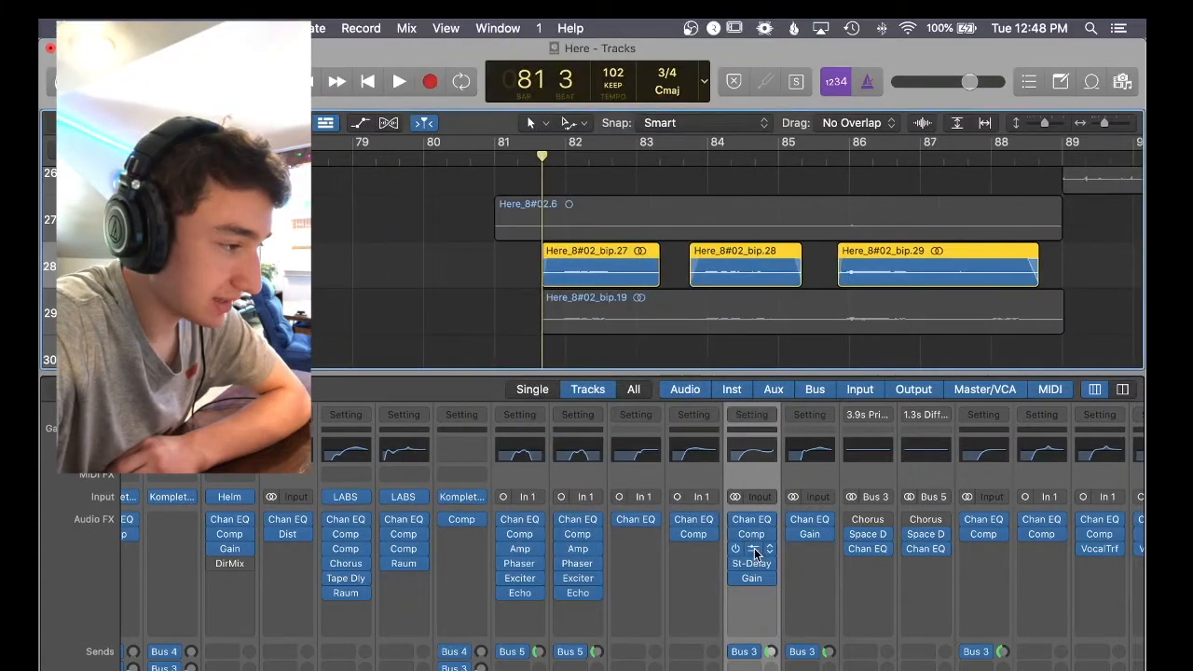
{"action": "left_click", "coordinate": [755, 552]}
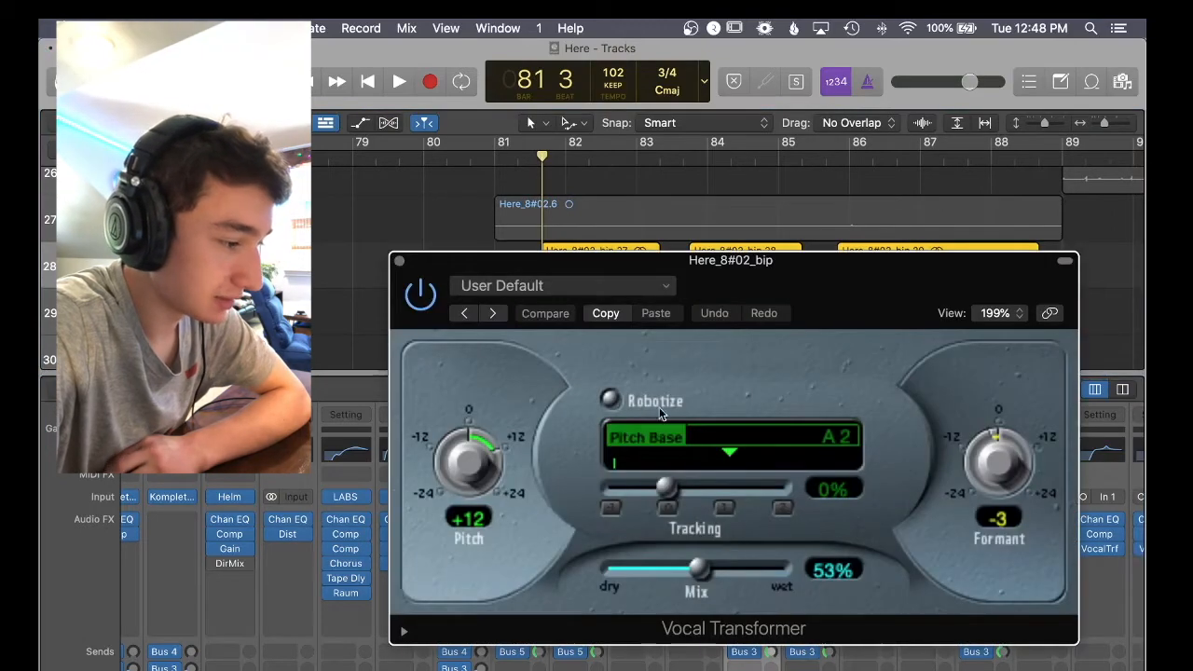
{"action": "left_click_drag", "start_coordinate": [743, 295], "coordinate": [407, 315]}
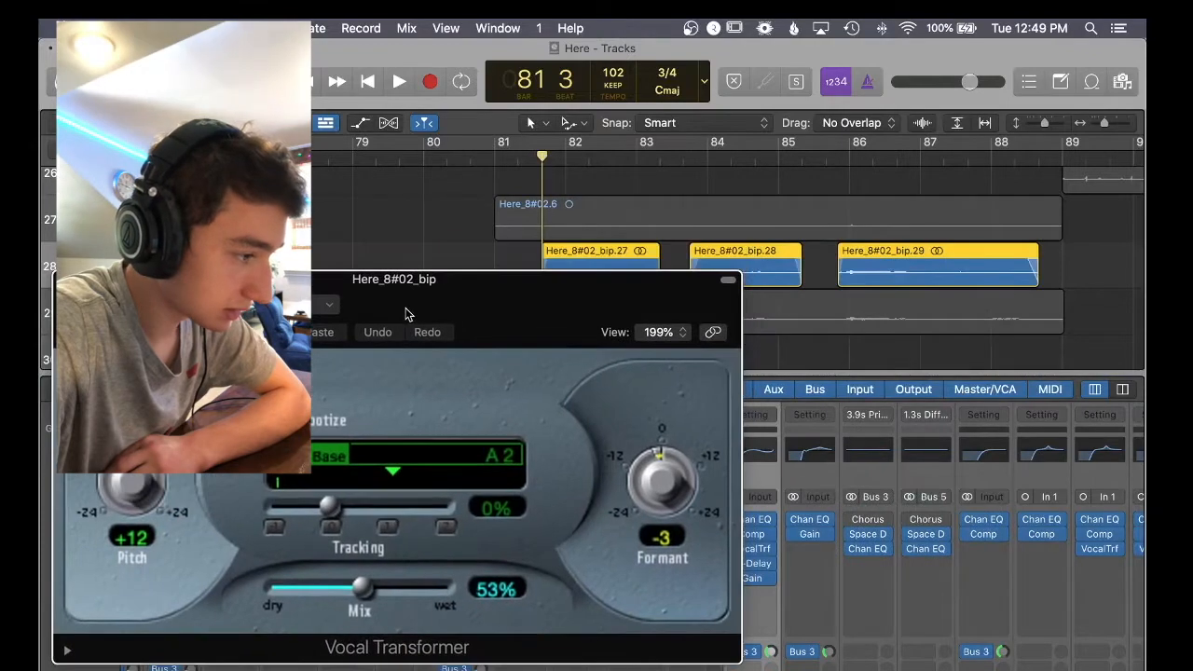
{"action": "scroll", "coordinate": [497, 180], "scroll_direction": "down", "scroll_amount": 1}
{"action": "left_click_drag", "start_coordinate": [485, 309], "coordinate": [646, 197]}
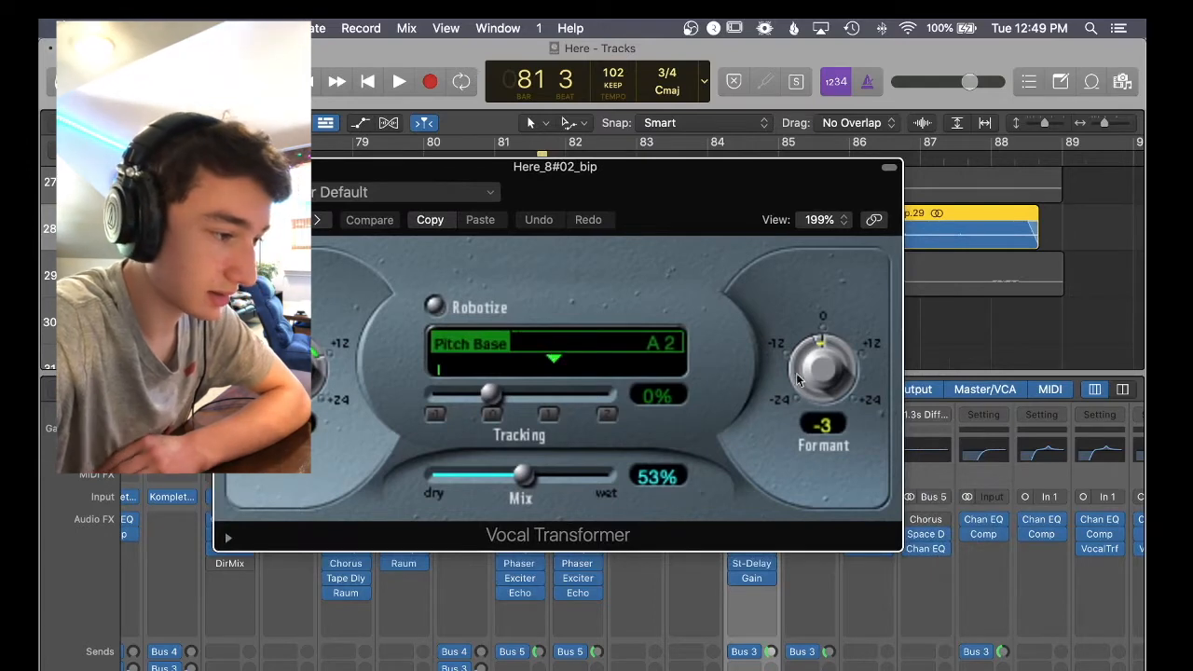
{"action": "left_click_drag", "start_coordinate": [653, 198], "coordinate": [639, 198]}
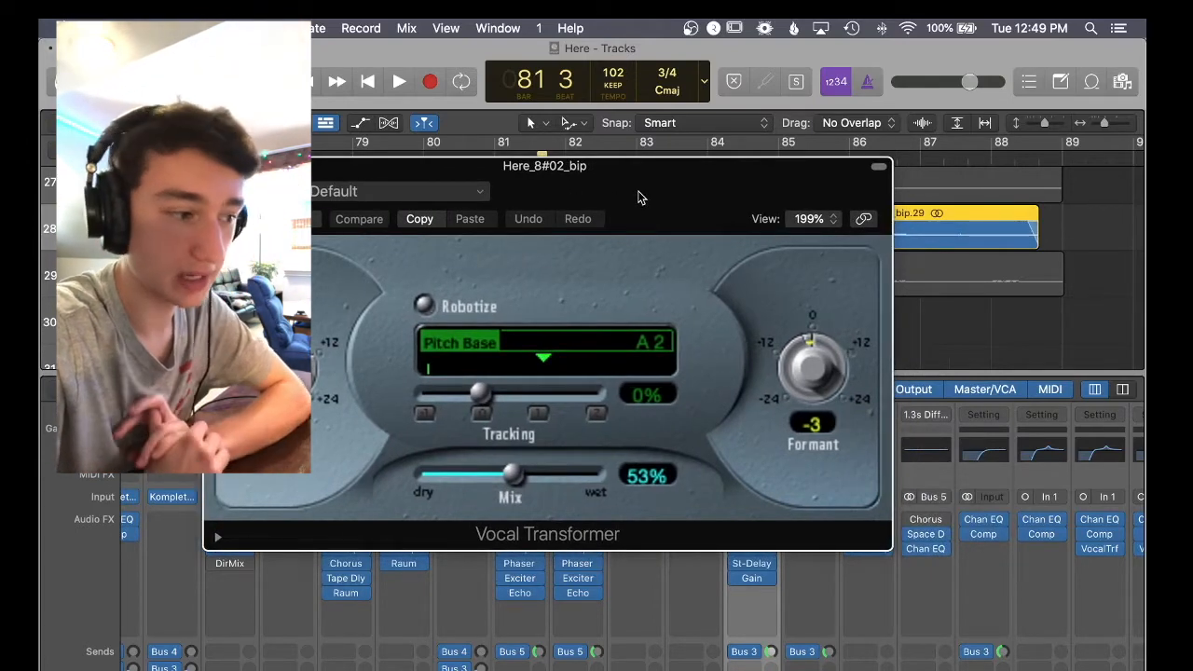
{"action": "left_click_drag", "start_coordinate": [639, 198], "coordinate": [744, 241]}
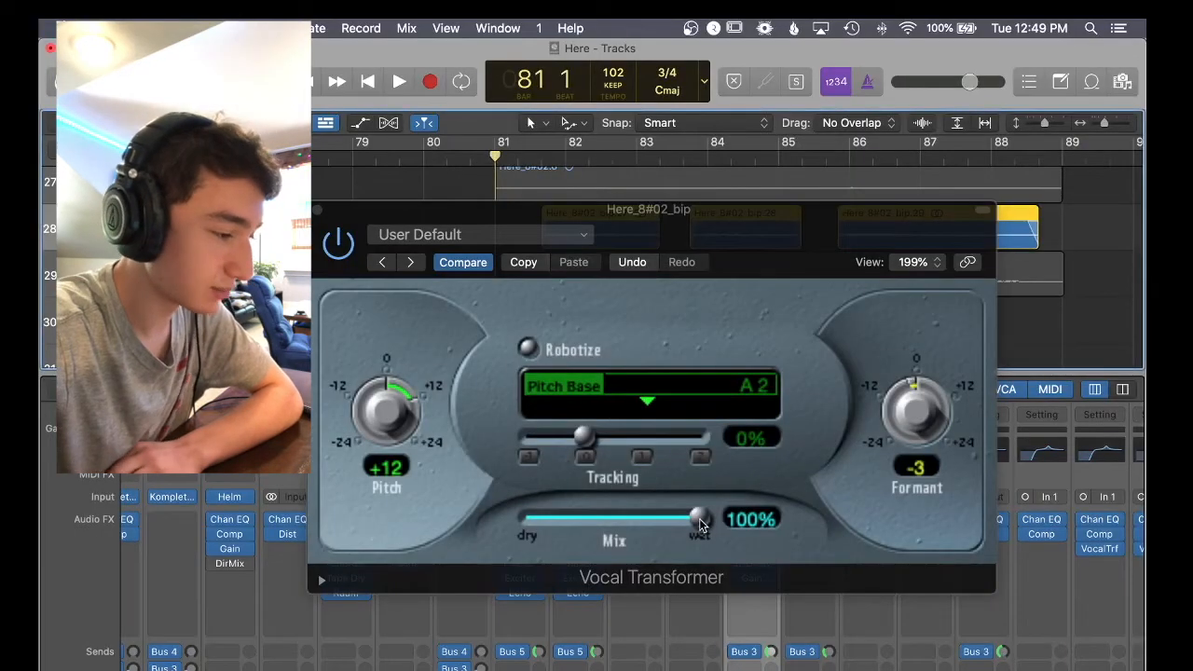
Set the Vocal Transformer mix to 53% and play the processed vocal regions with the plug-in window kept clear of them.
{"action": "left_click_drag", "start_coordinate": [782, 396], "coordinate": [706, 409]}
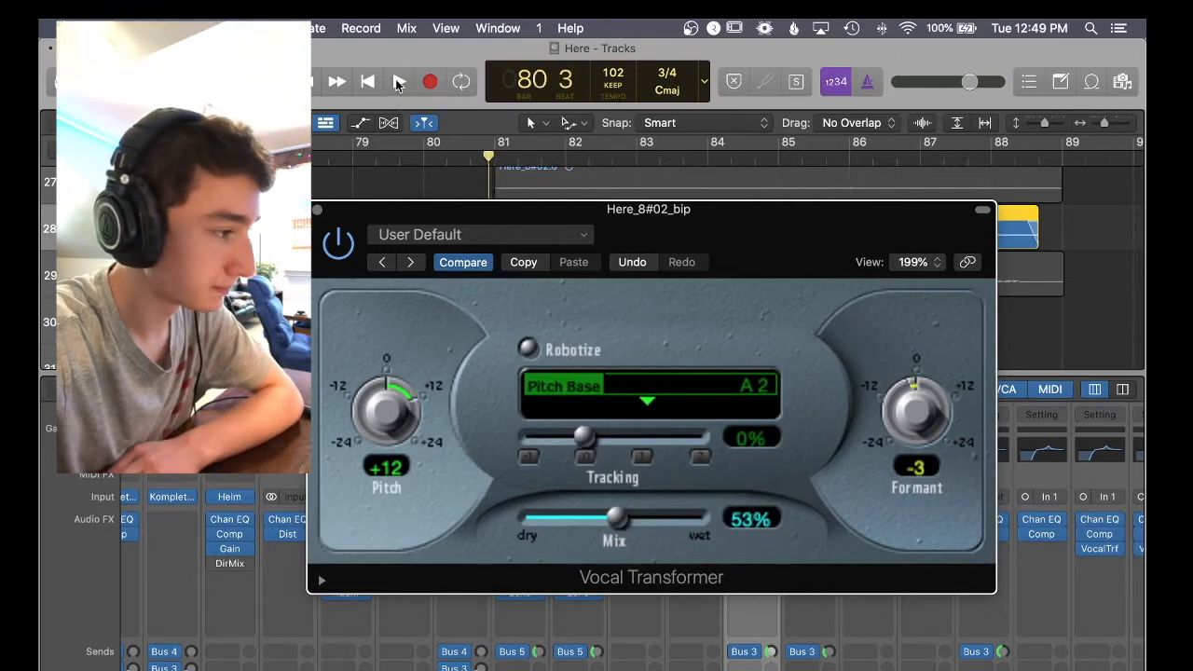
{"action": "left_click_drag", "start_coordinate": [746, 245], "coordinate": [570, 301]}
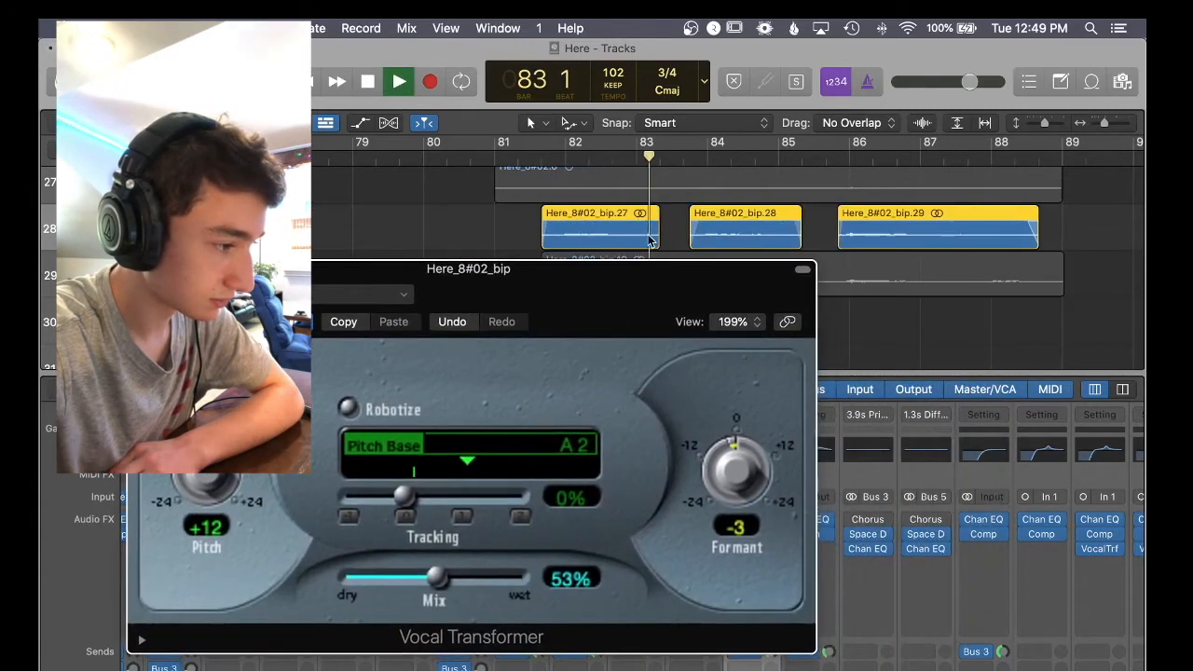
{"action": "scroll", "coordinate": [643, 234], "scroll_direction": "down", "scroll_amount": 1}
{"action": "key", "text": "space"}
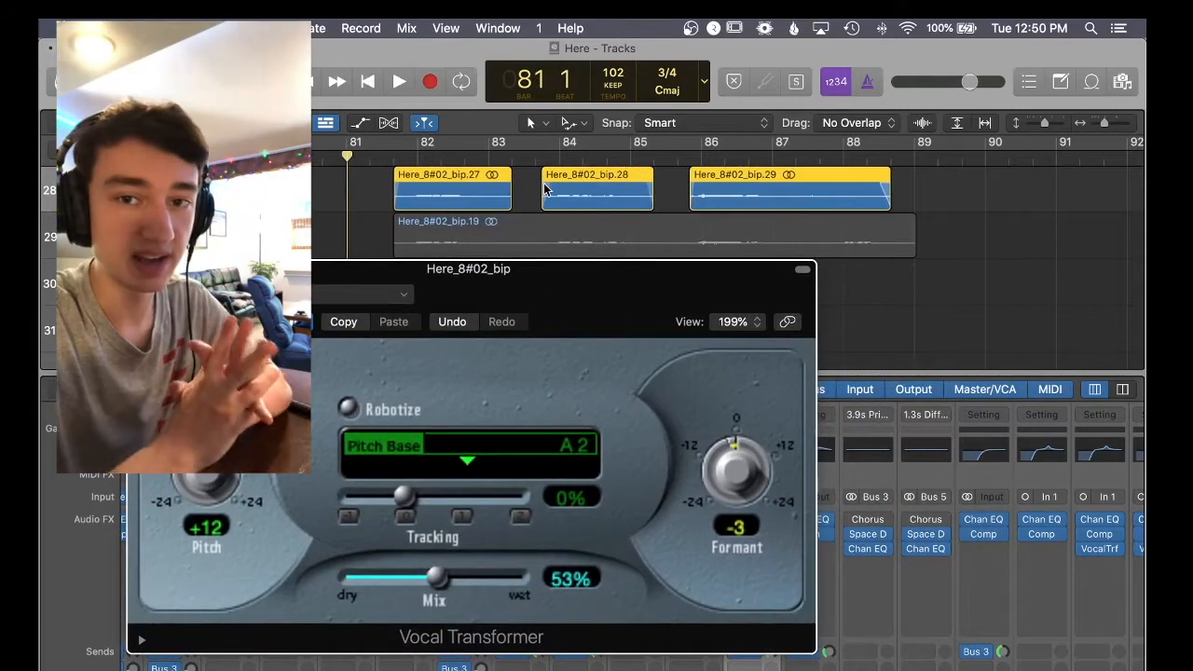
{"action": "left_click_drag", "start_coordinate": [560, 304], "coordinate": [693, 281]}
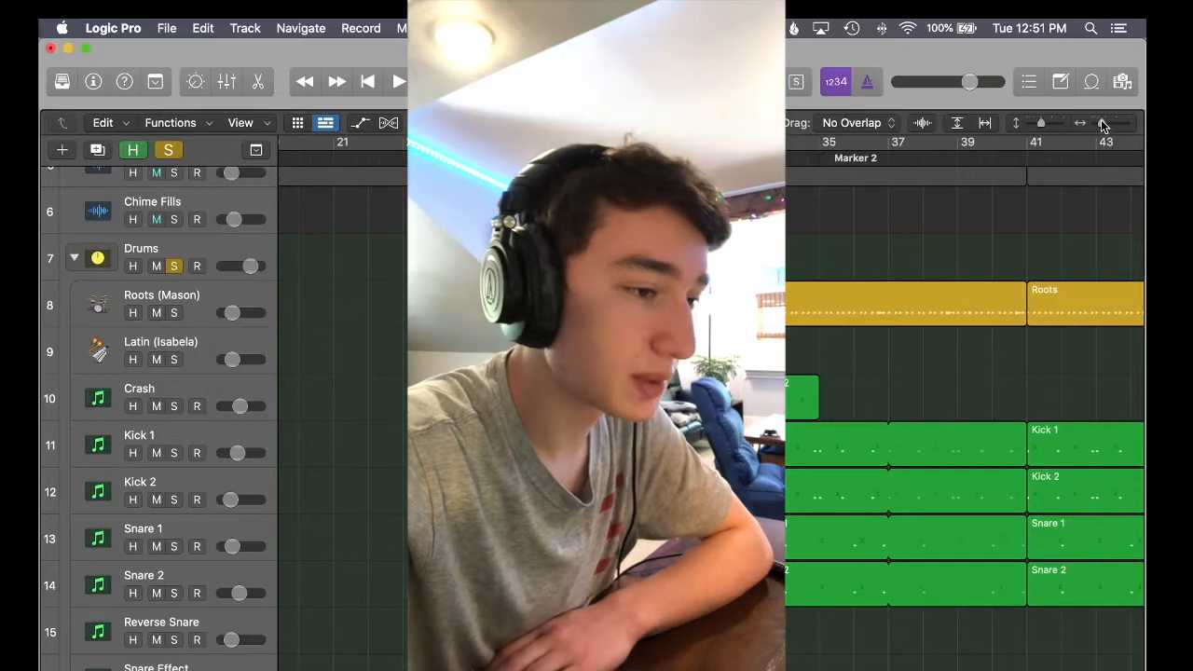
Solo the Kick 1 and Kick 2 tracks in the drum group and play them.
{"action": "left_click_drag", "start_coordinate": [1103, 125], "coordinate": [1045, 132]}
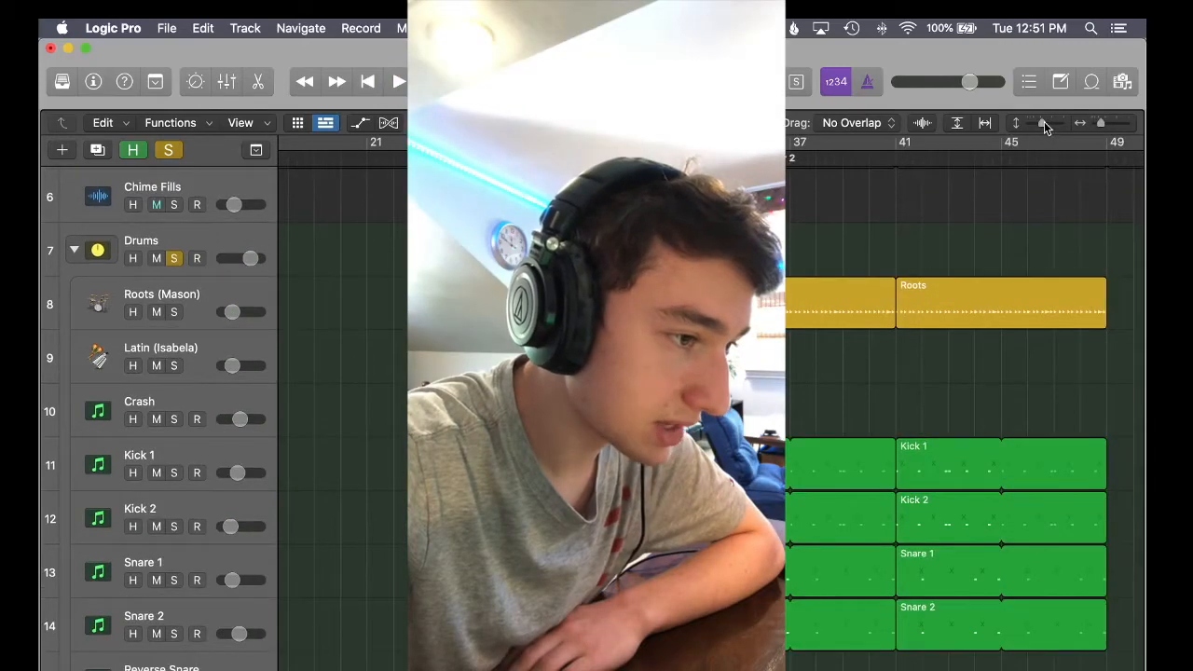
{"action": "left_click_drag", "start_coordinate": [1042, 123], "coordinate": [1040, 123]}
{"action": "scroll", "coordinate": [174, 373], "scroll_direction": "up", "scroll_amount": 2}
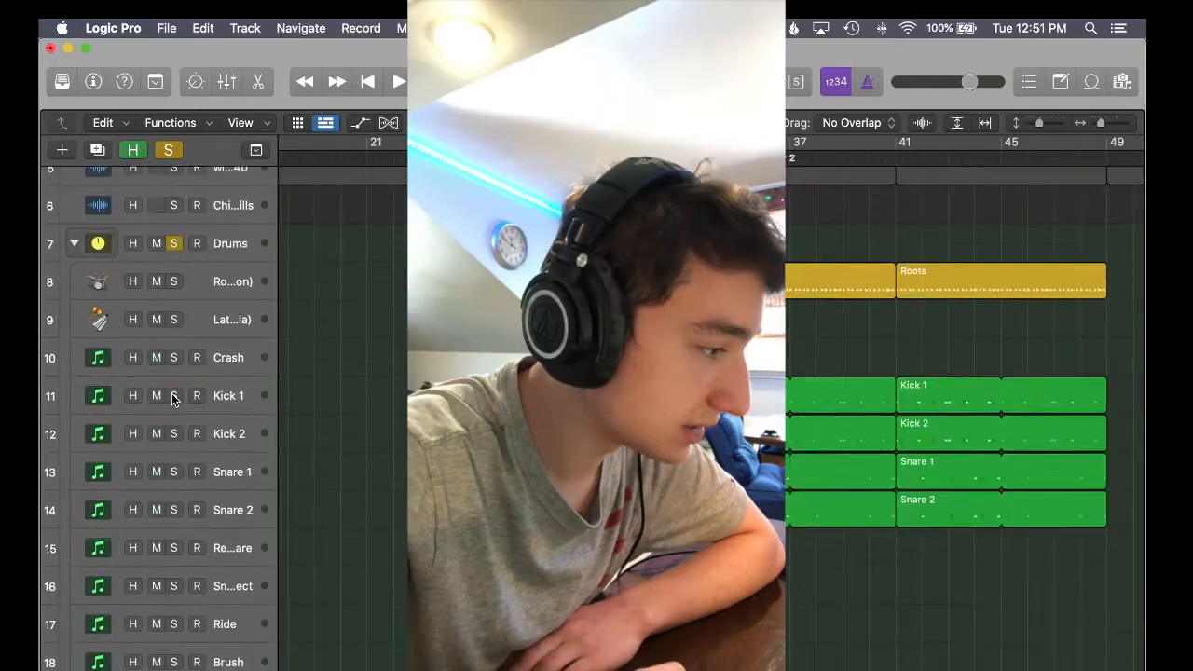
{"action": "left_click", "coordinate": [174, 395]}
{"action": "left_click", "coordinate": [174, 433]}
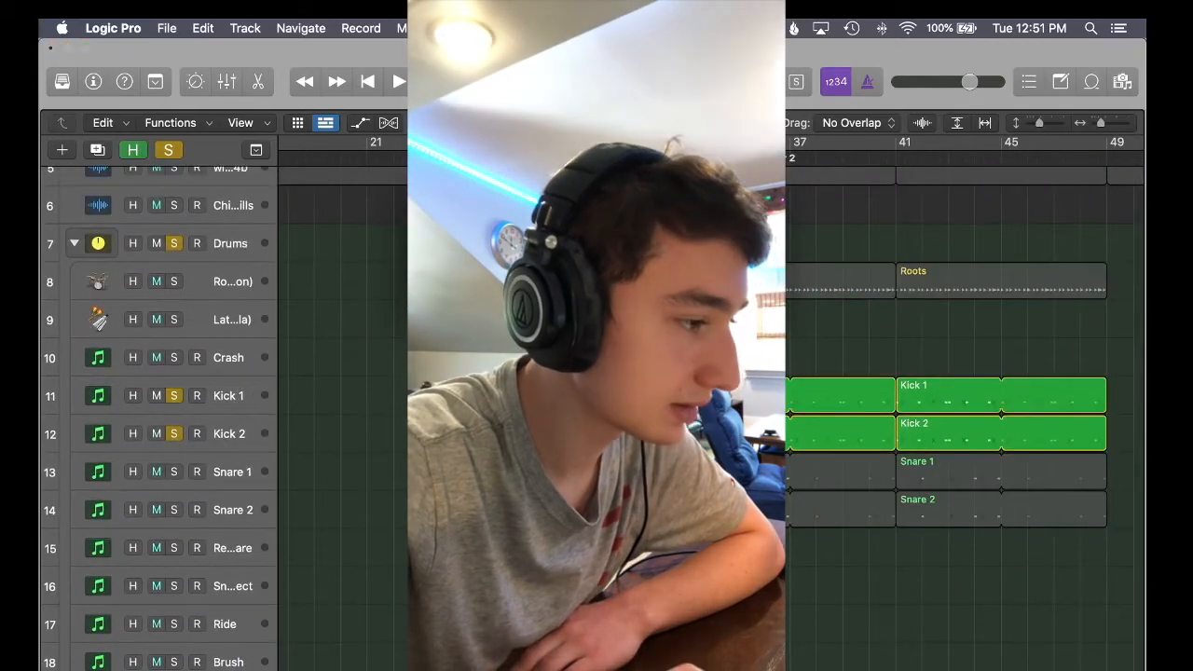
{"action": "left_click", "coordinate": [324, 125]}
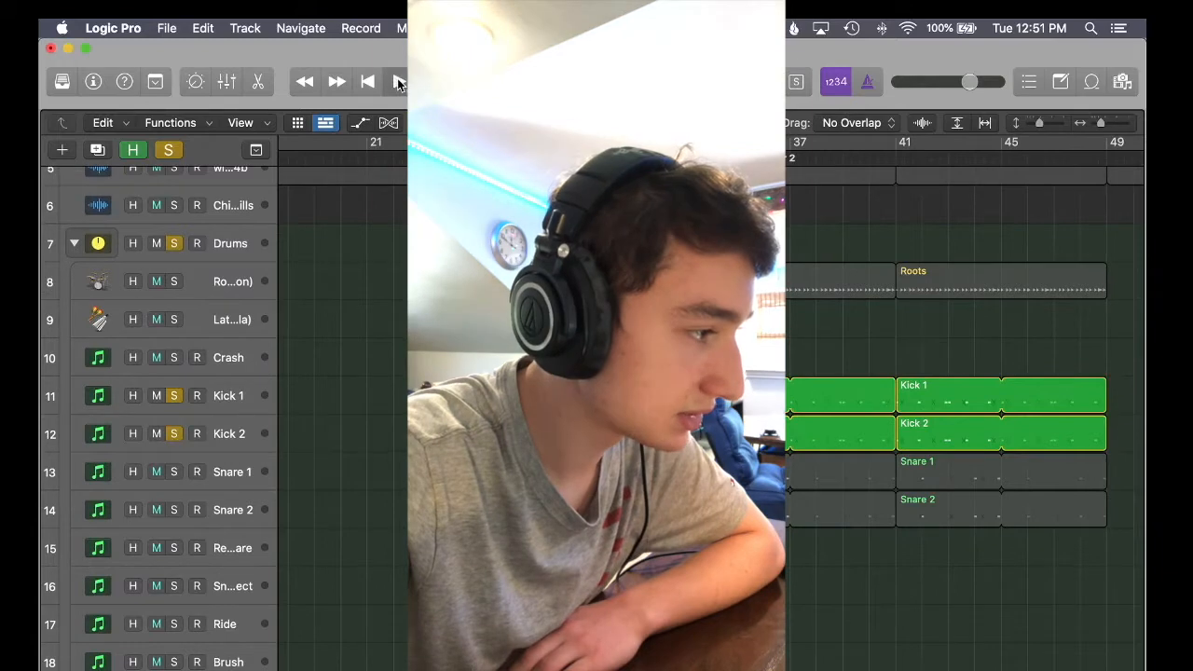
{"action": "left_click", "coordinate": [397, 80]}
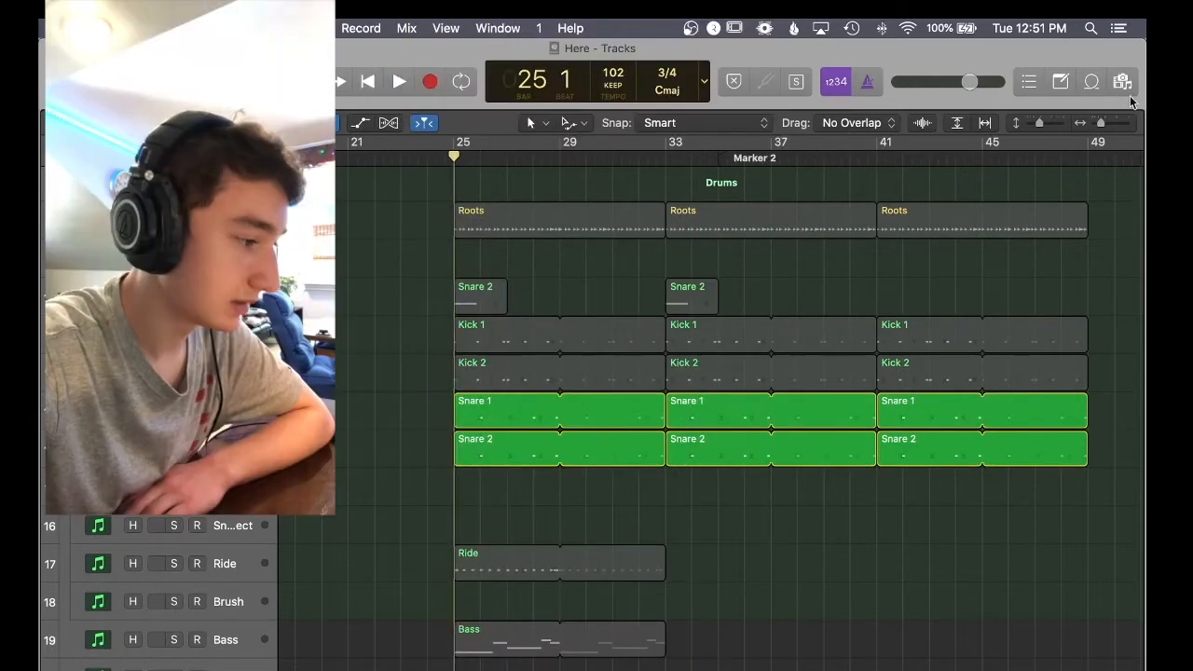
Place the playhead at bar 25 beat 3, just before the first snare hit, and unsolo Snare 2 to isolate Snare 1.
{"action": "left_click_drag", "start_coordinate": [1101, 122], "coordinate": [1113, 124]}
{"action": "left_click_drag", "start_coordinate": [572, 160], "coordinate": [601, 159]}
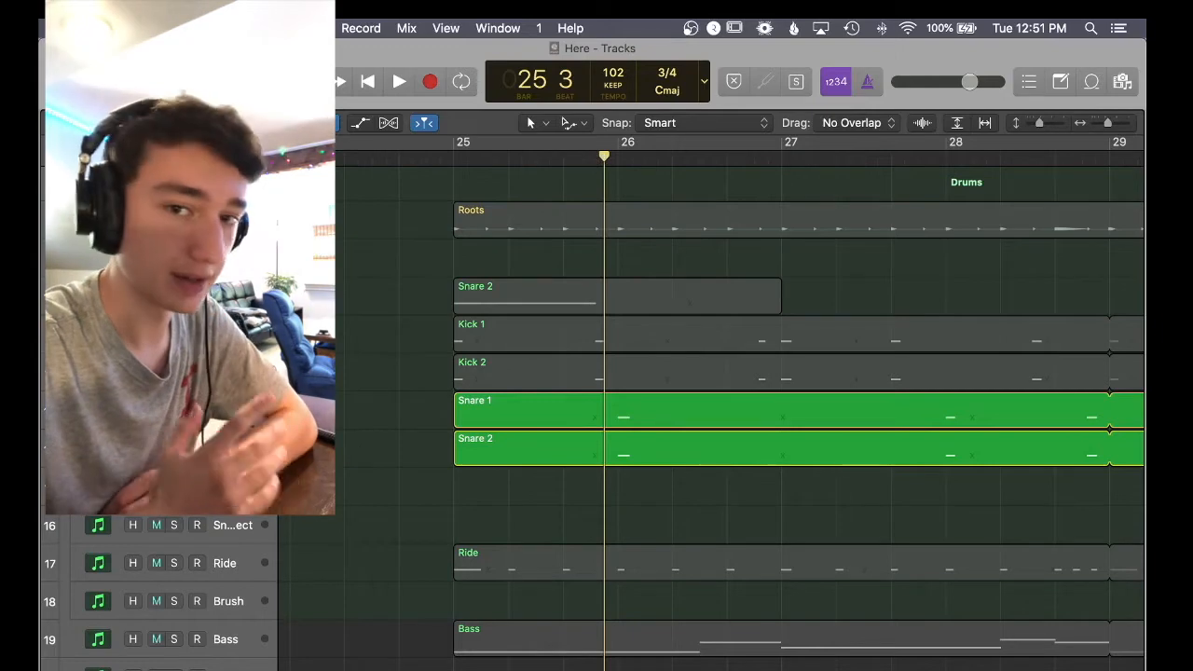
{"action": "left_click", "coordinate": [175, 448]}
{"action": "scroll", "coordinate": [616, 296], "scroll_direction": "right", "scroll_amount": 1}
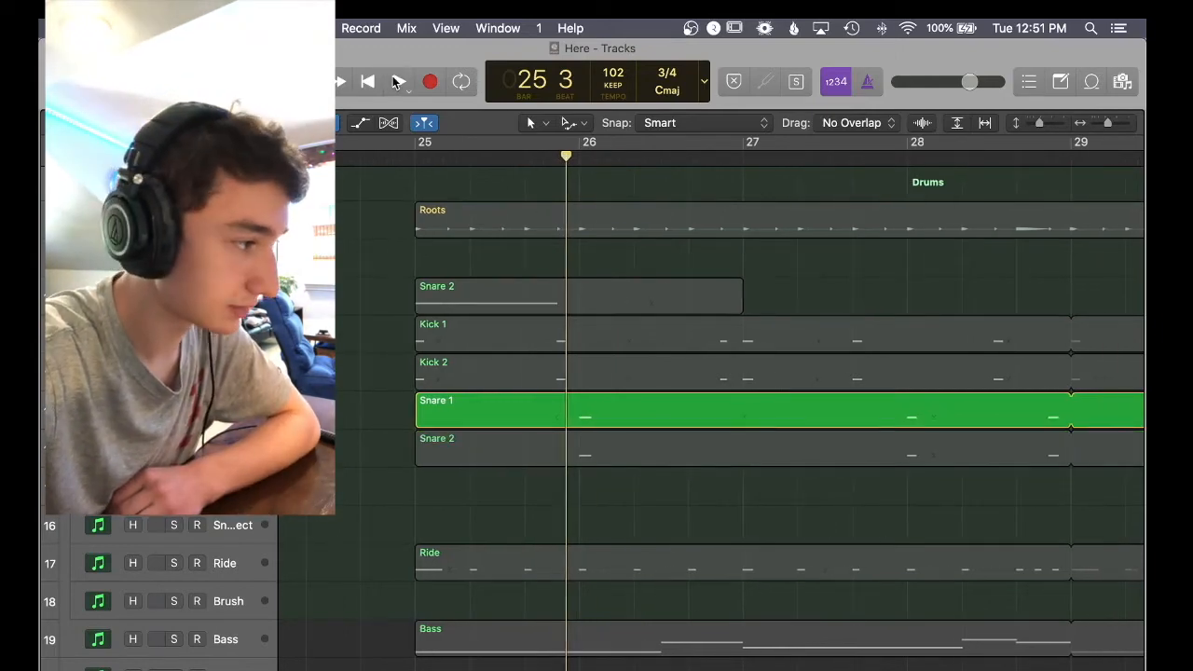
Play Snare 1 and Snare 2 individually from bar 25 beat 3.
{"action": "left_click", "coordinate": [397, 82]}
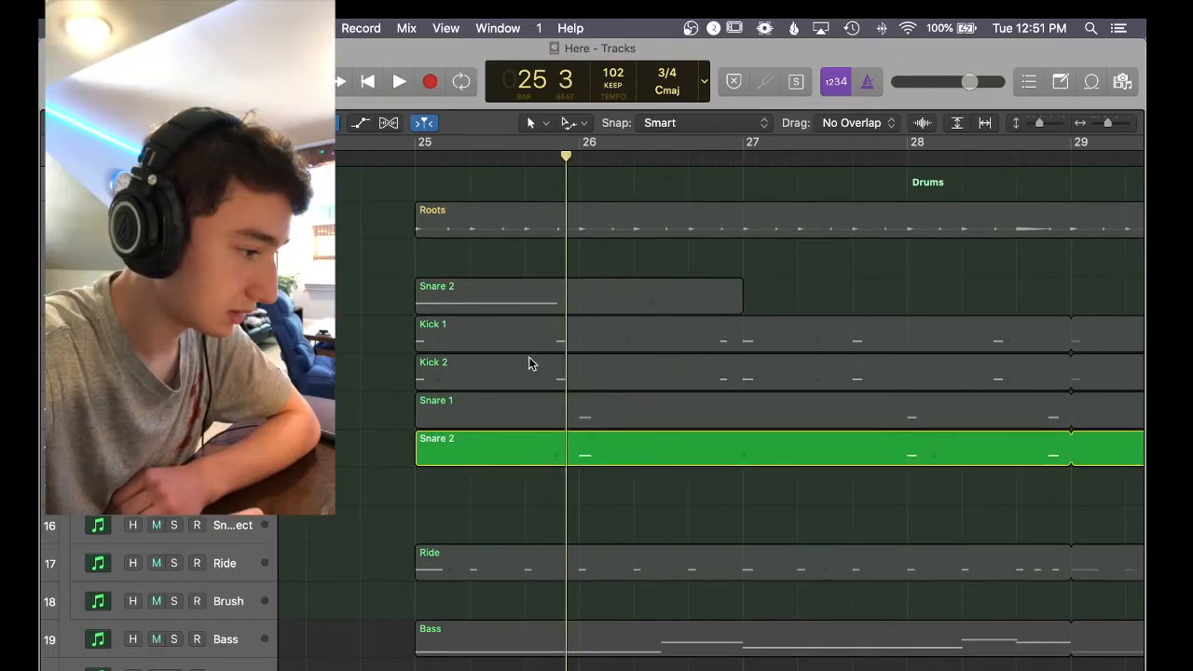
{"action": "left_click", "coordinate": [397, 81]}
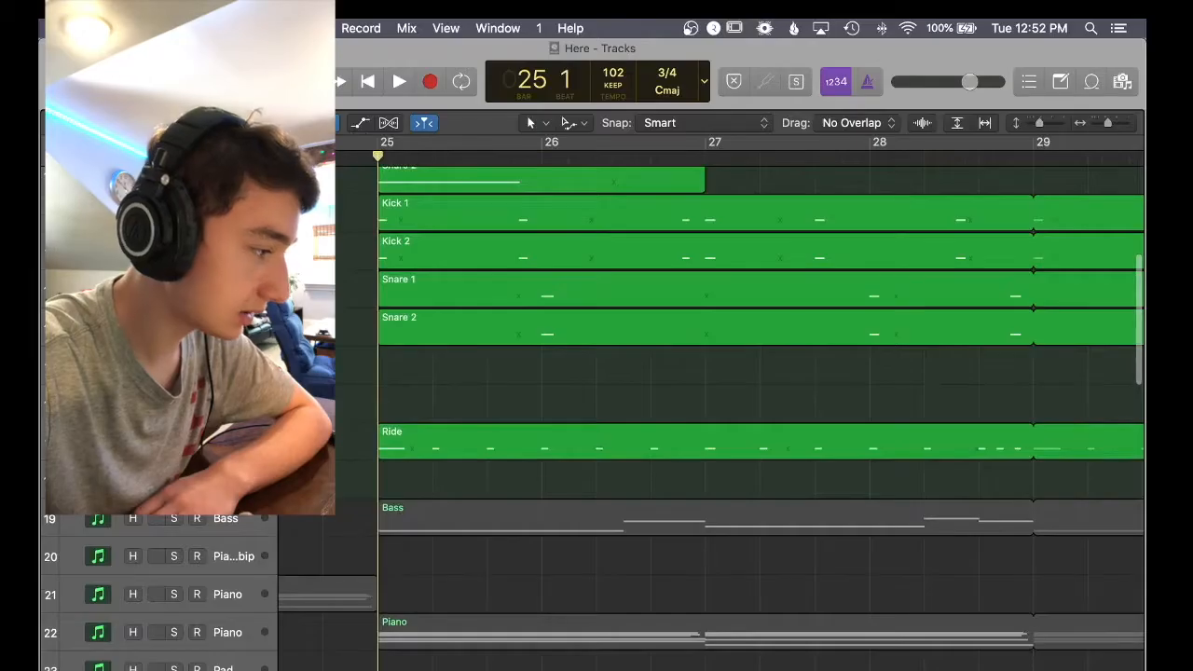
Solo the Ride with the other drum parts and play it from bar 25, and play the Crash on its own.
{"action": "left_click", "coordinate": [174, 442]}
{"action": "left_click", "coordinate": [397, 84]}
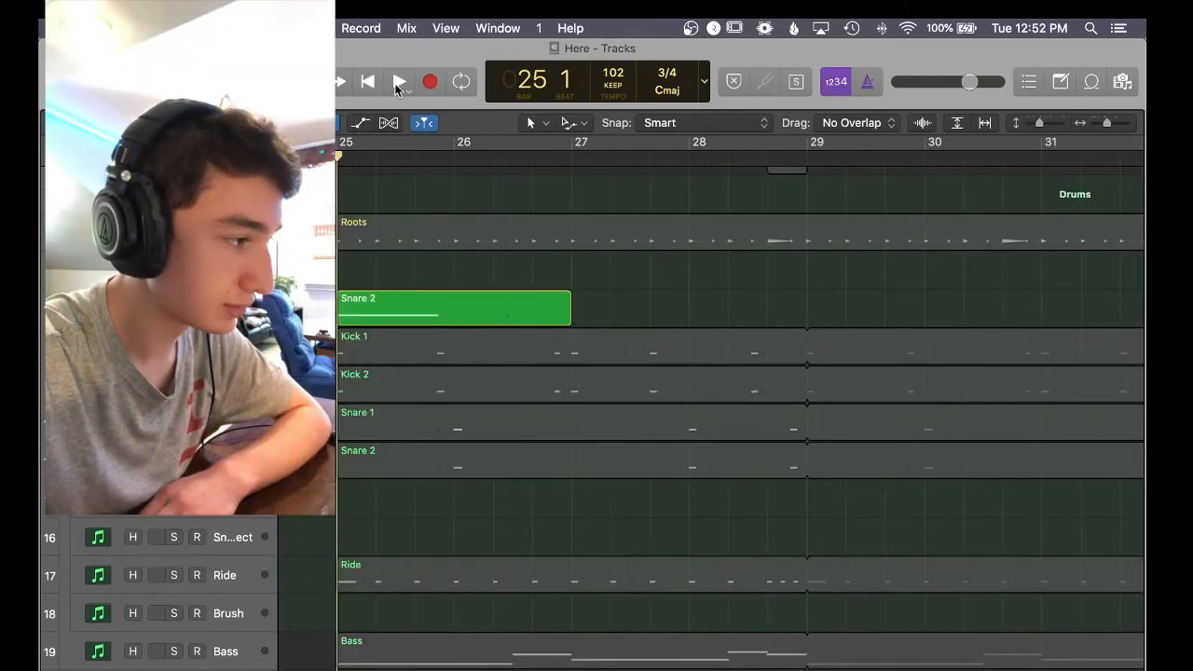
{"action": "left_click", "coordinate": [398, 84]}
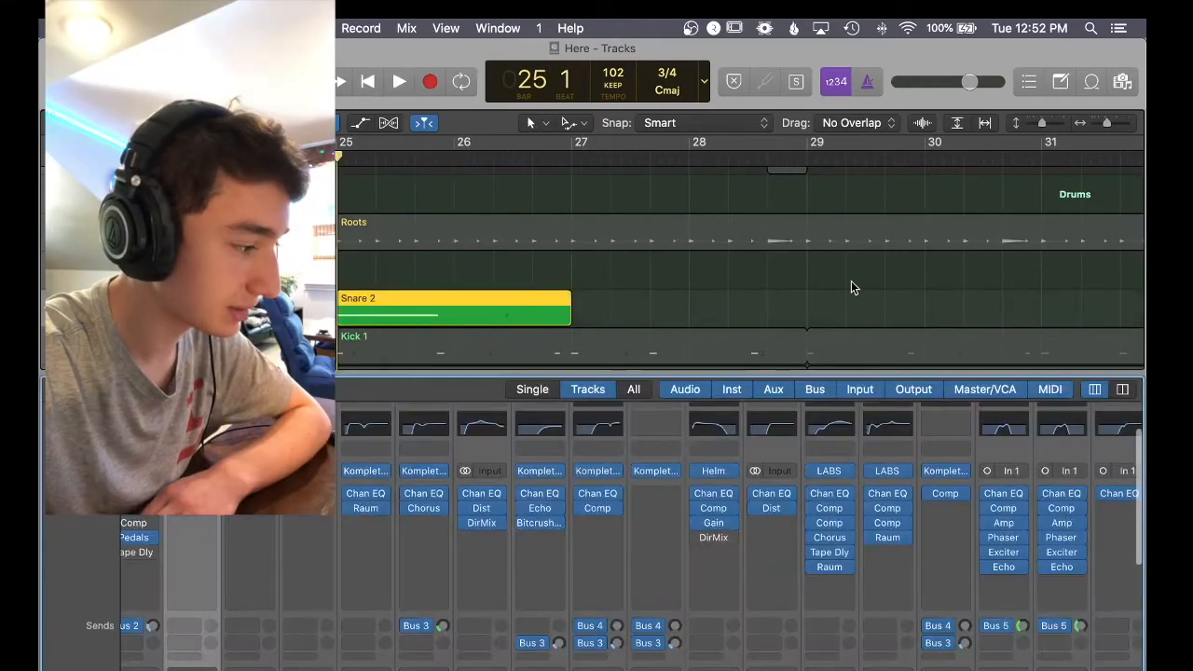
Open the Chorus plug-in on the Crash channel, move its window aside and play the crash with the effect bypassed.
{"action": "left_click", "coordinate": [423, 508]}
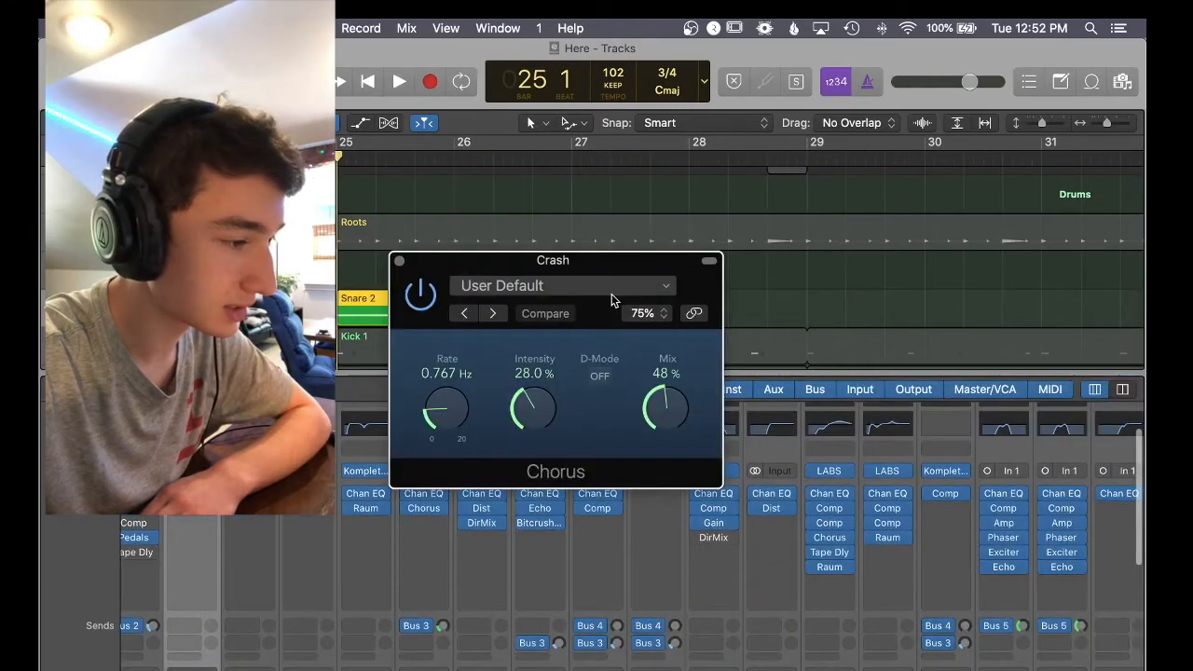
{"action": "left_click_drag", "start_coordinate": [620, 270], "coordinate": [748, 244]}
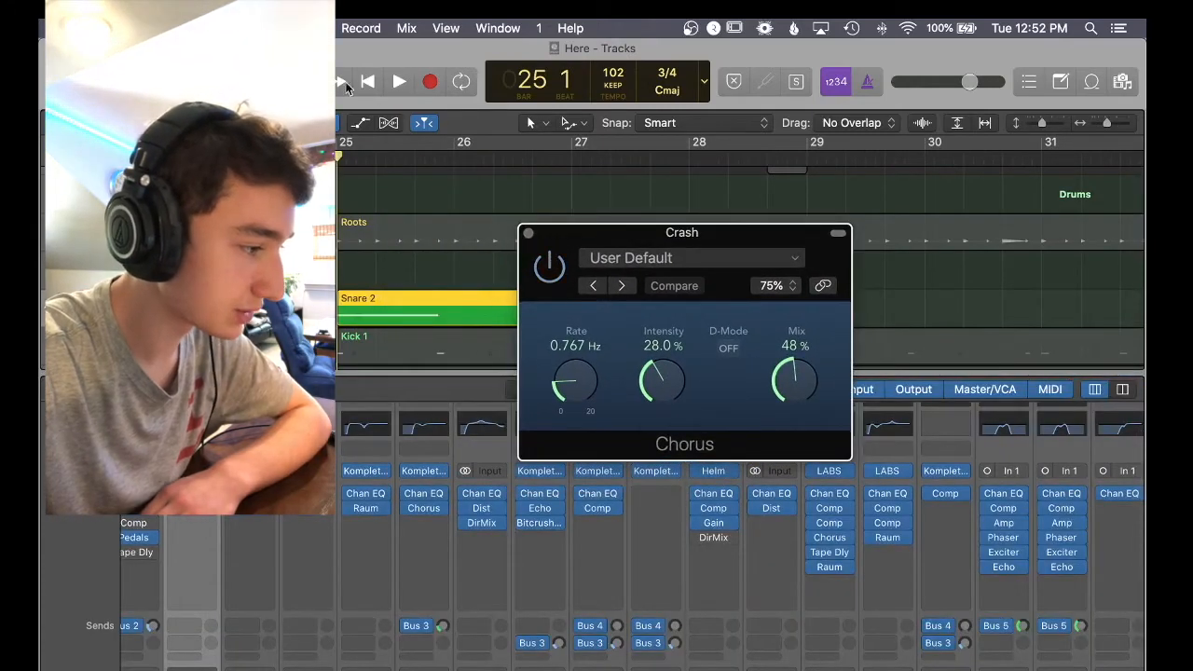
{"action": "left_click", "coordinate": [397, 84]}
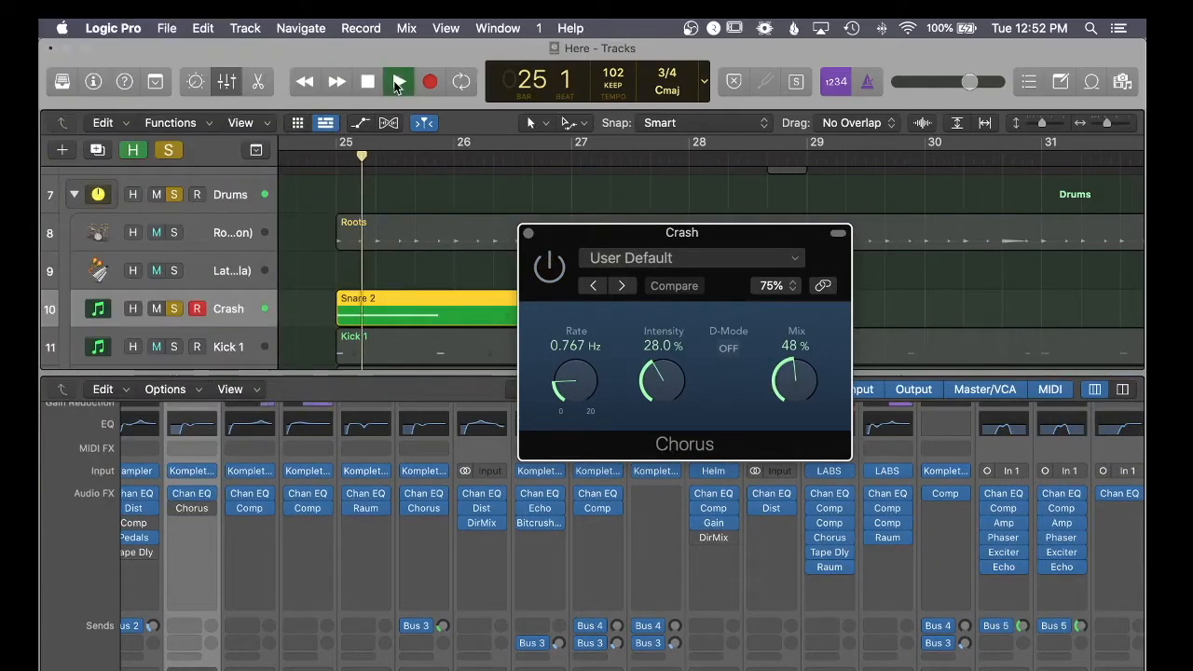
{"action": "left_click", "coordinate": [397, 84]}
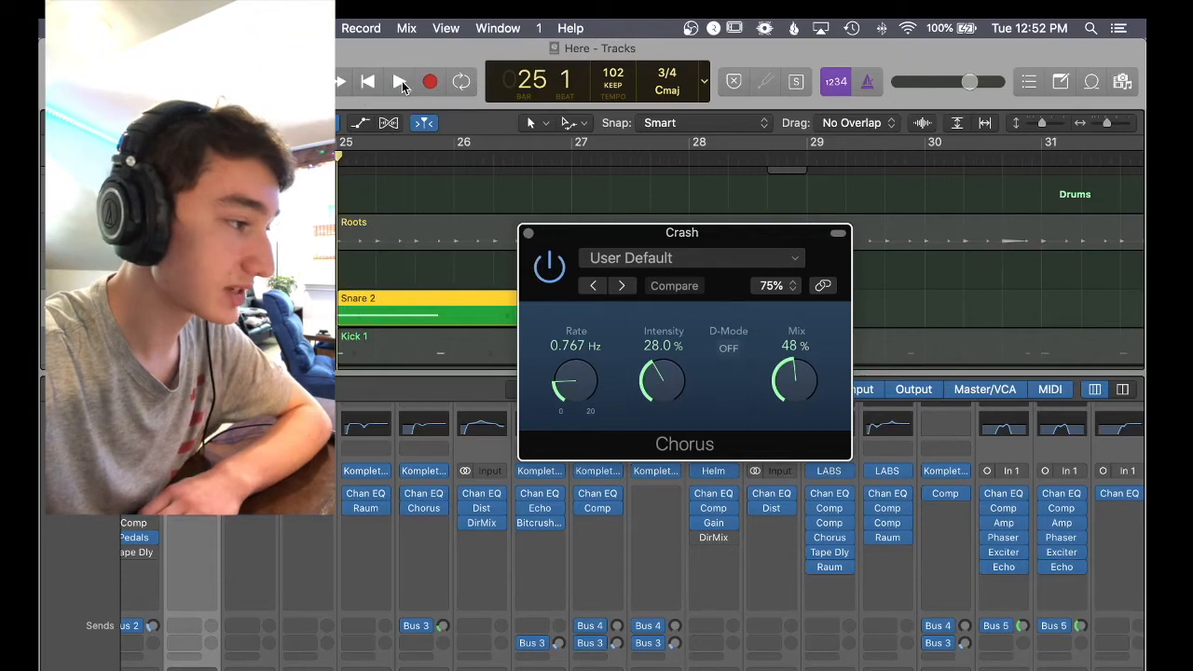
Play the crash with the Chorus enabled, then bypass the effect and close its window.
{"action": "left_click", "coordinate": [402, 81]}
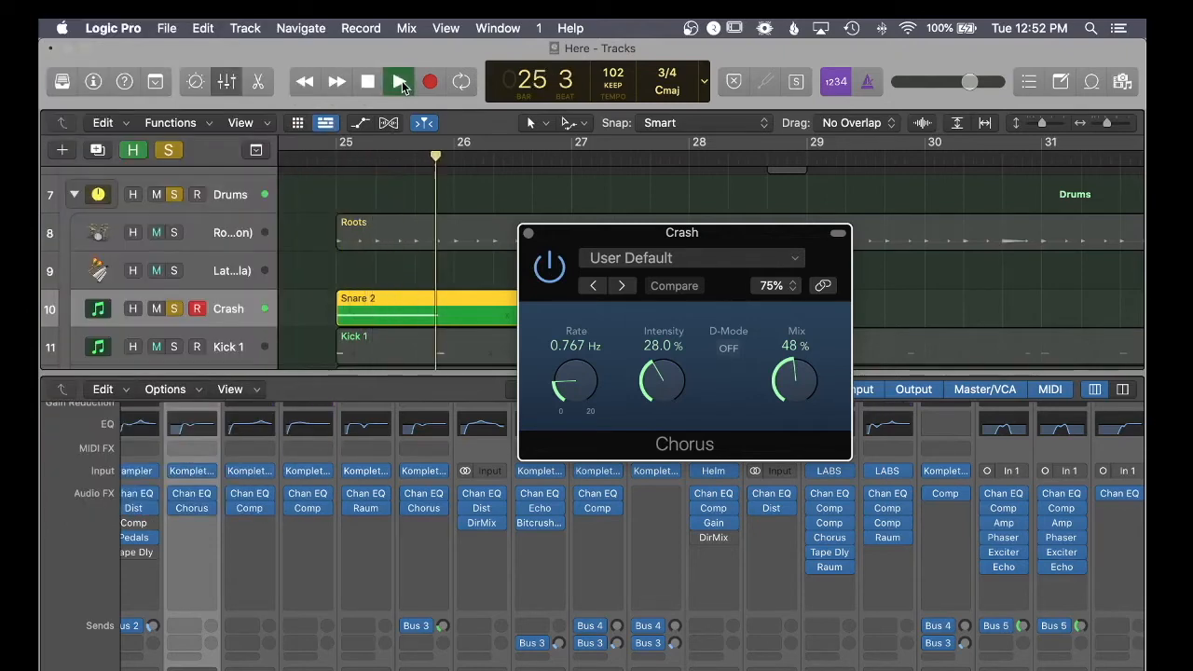
{"action": "left_click", "coordinate": [368, 84]}
{"action": "left_click", "coordinate": [551, 273]}
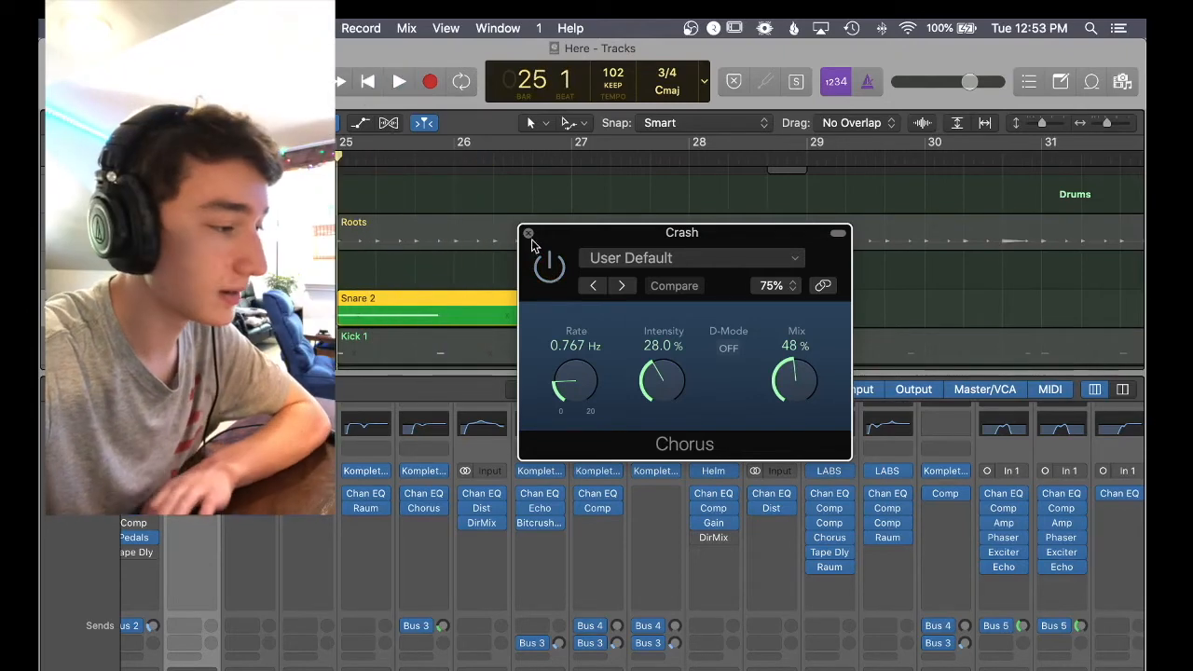
{"action": "left_click", "coordinate": [527, 233]}
Unsolo the Crash, hide the mixer and play all tracks together from bar 25.
{"action": "key", "text": "s"}
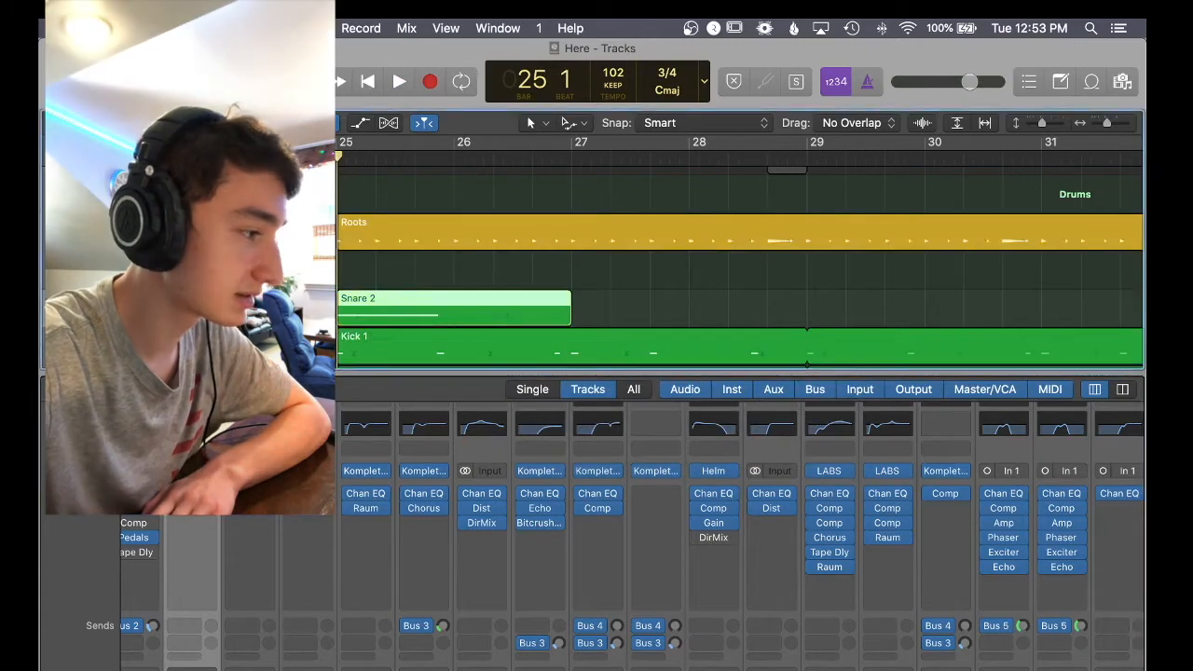
{"action": "key", "text": "x"}
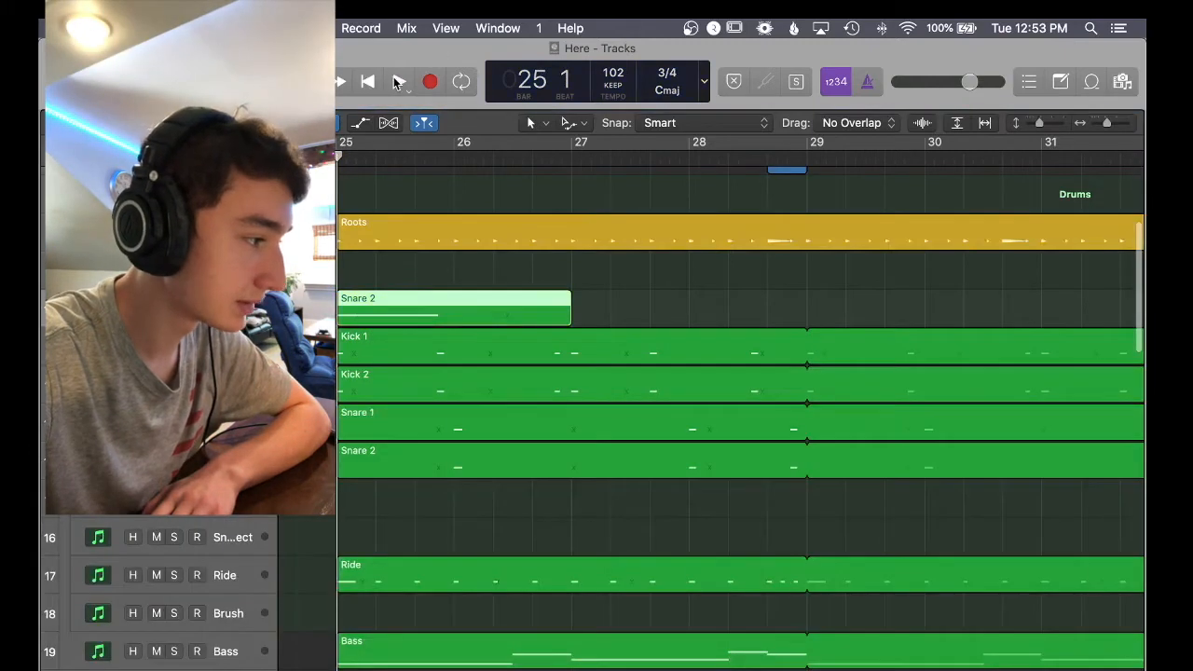
{"action": "key", "text": "space"}
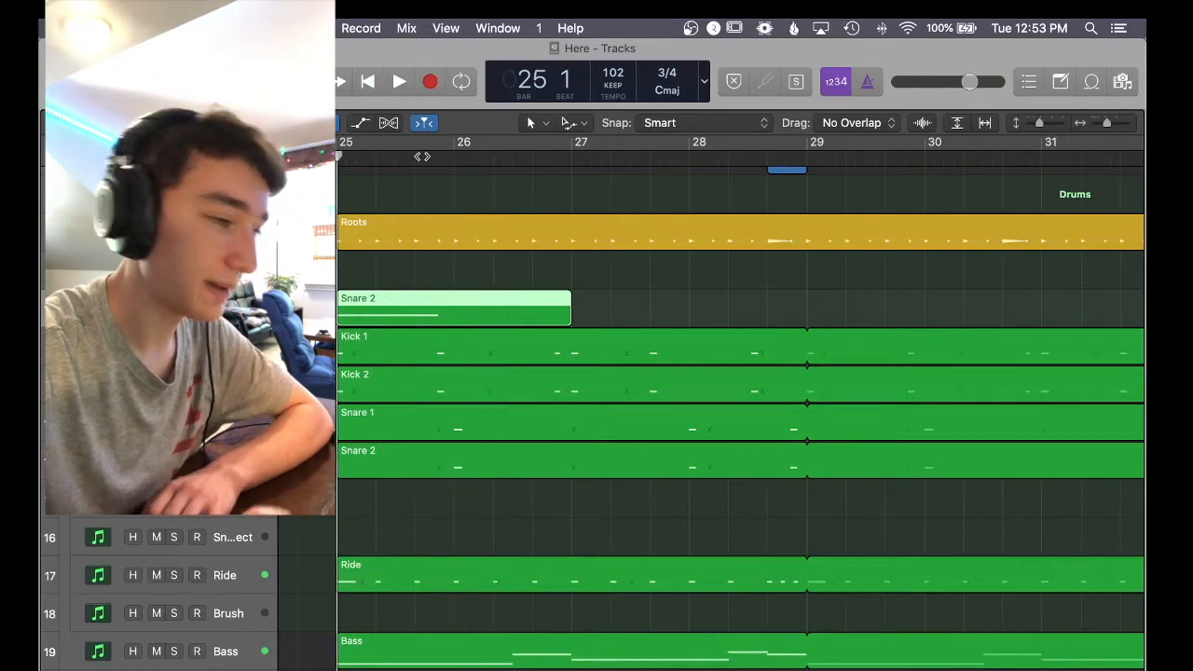
Solo the Reverse Snare track with Snare 1 and Snare 2, and play them from bar 57 beat 3.
{"action": "left_click_drag", "start_coordinate": [1108, 127], "coordinate": [1095, 125]}
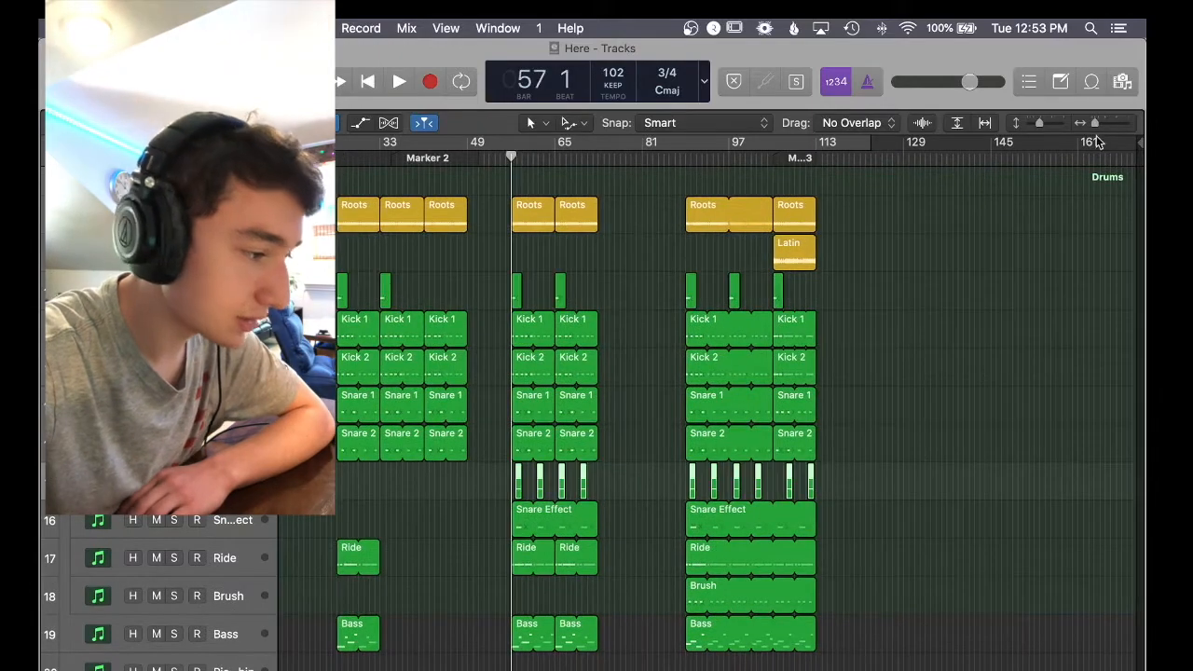
{"action": "left_click_drag", "start_coordinate": [1096, 123], "coordinate": [1119, 123]}
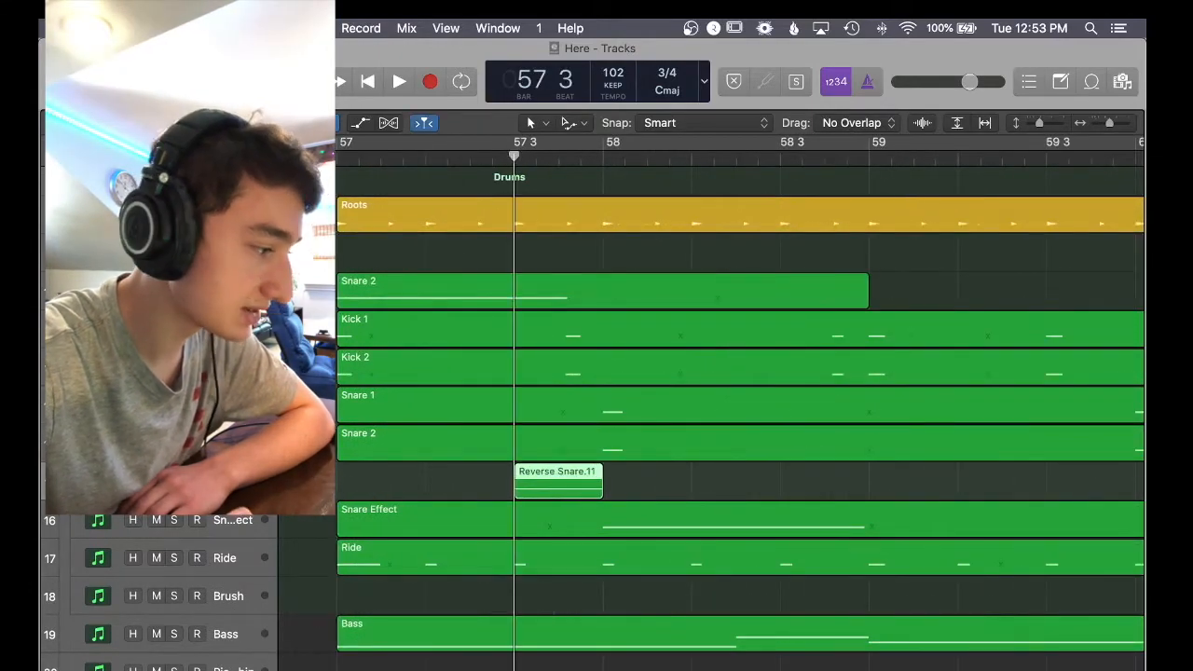
{"action": "left_click", "coordinate": [174, 482]}
{"action": "left_click", "coordinate": [174, 444]}
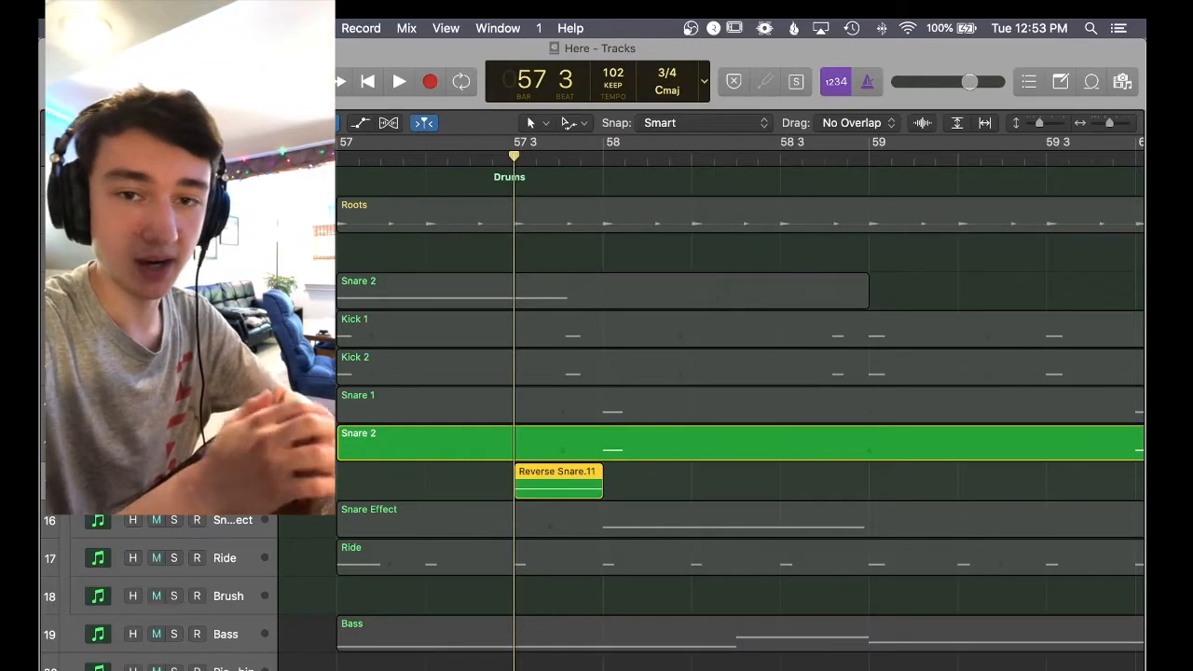
{"action": "left_click", "coordinate": [173, 406]}
{"action": "scroll", "coordinate": [173, 405], "scroll_direction": "down", "scroll_amount": 1}
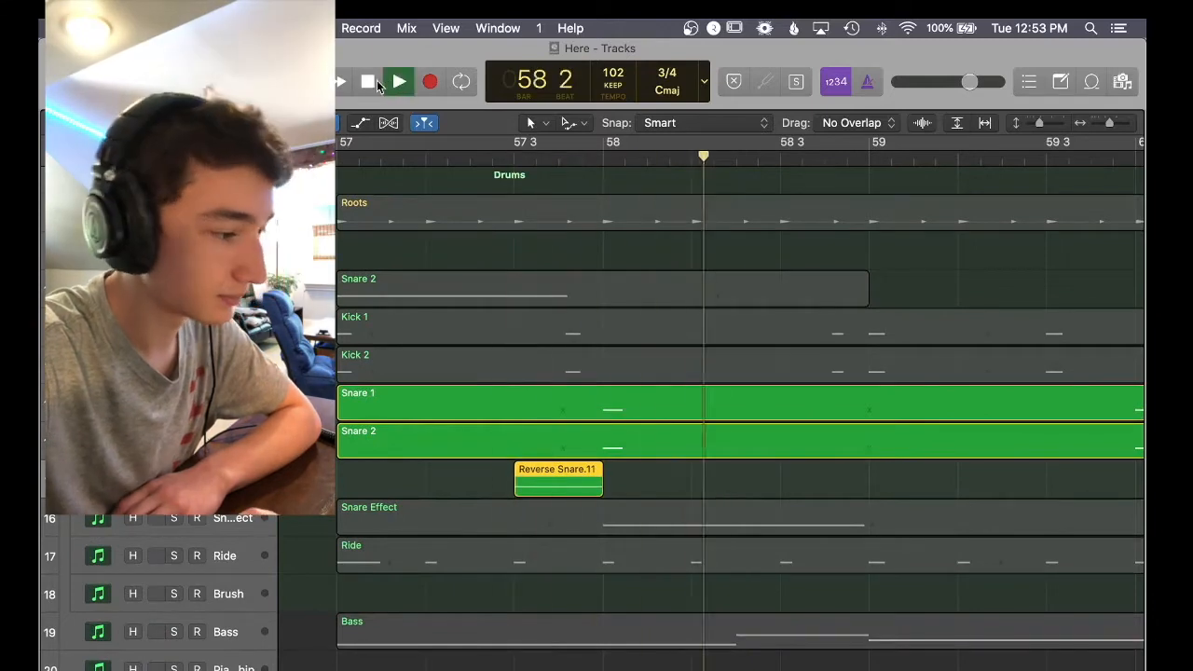
{"action": "key", "text": "space"}
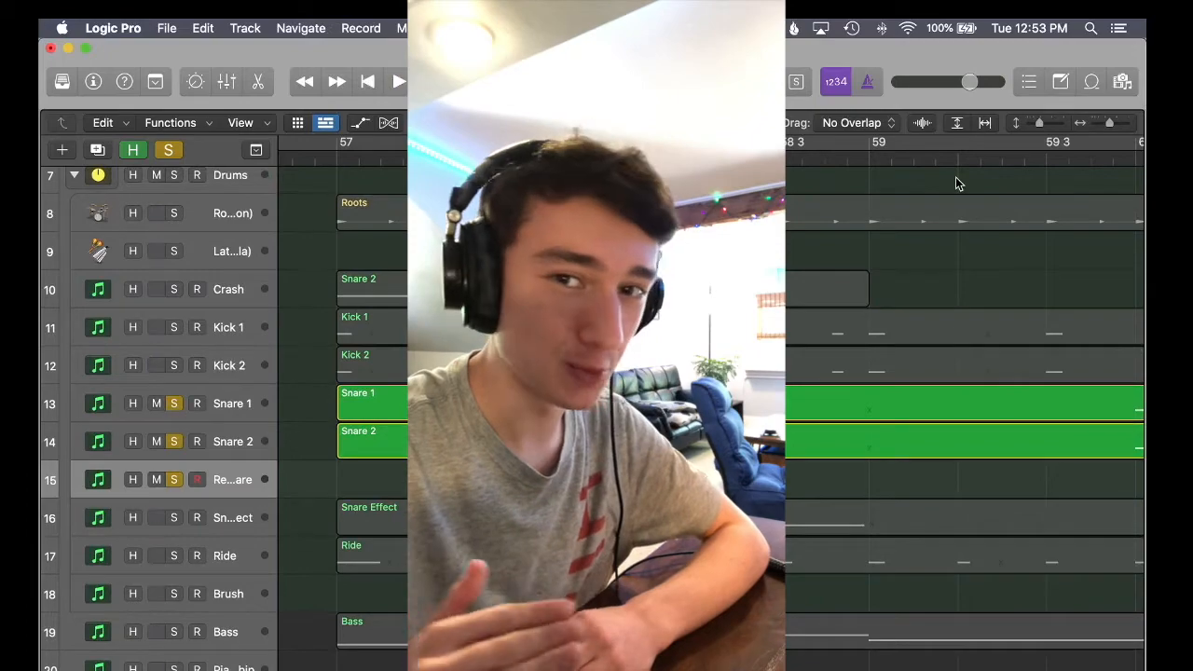
Solo the Snare Effect track and play it from around bar 65 beat 3.
{"action": "scroll", "coordinate": [939, 210], "scroll_direction": "right", "scroll_amount": 1}
{"action": "scroll", "coordinate": [938, 209], "scroll_direction": "right", "scroll_amount": 2}
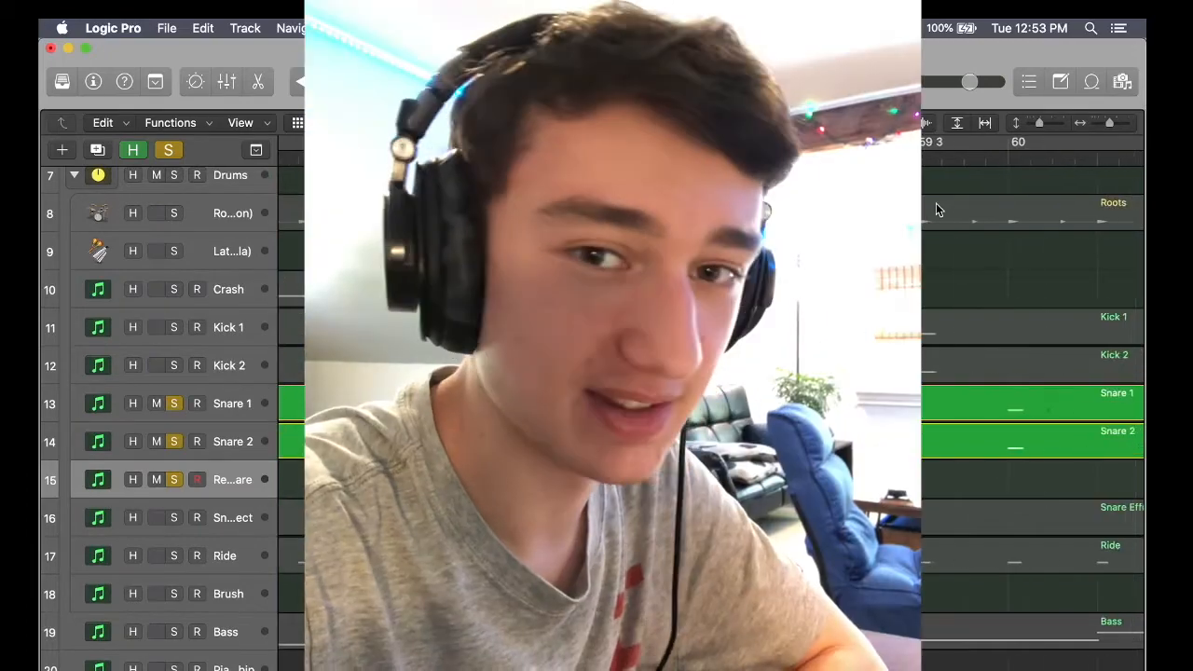
{"action": "left_click_drag", "start_coordinate": [1111, 125], "coordinate": [1100, 125]}
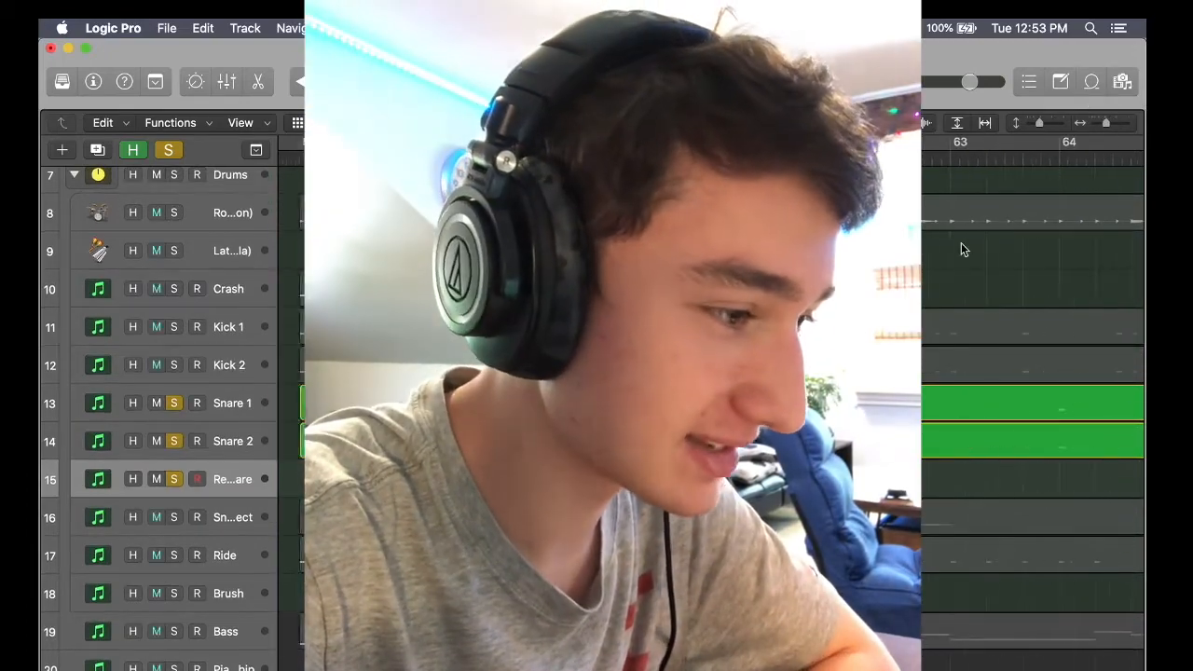
{"action": "scroll", "coordinate": [961, 246], "scroll_direction": "right", "scroll_amount": 2}
{"action": "left_click", "coordinate": [725, 155]}
{"action": "scroll", "coordinate": [849, 256], "scroll_direction": "right", "scroll_amount": 5}
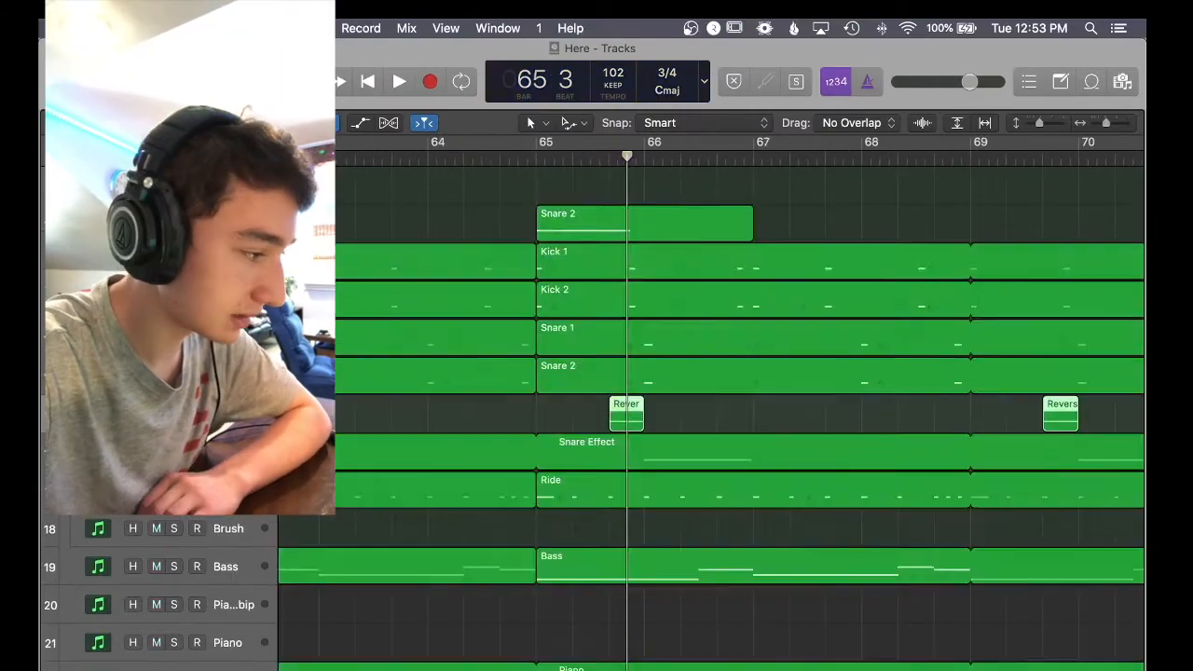
{"action": "left_click", "coordinate": [174, 452]}
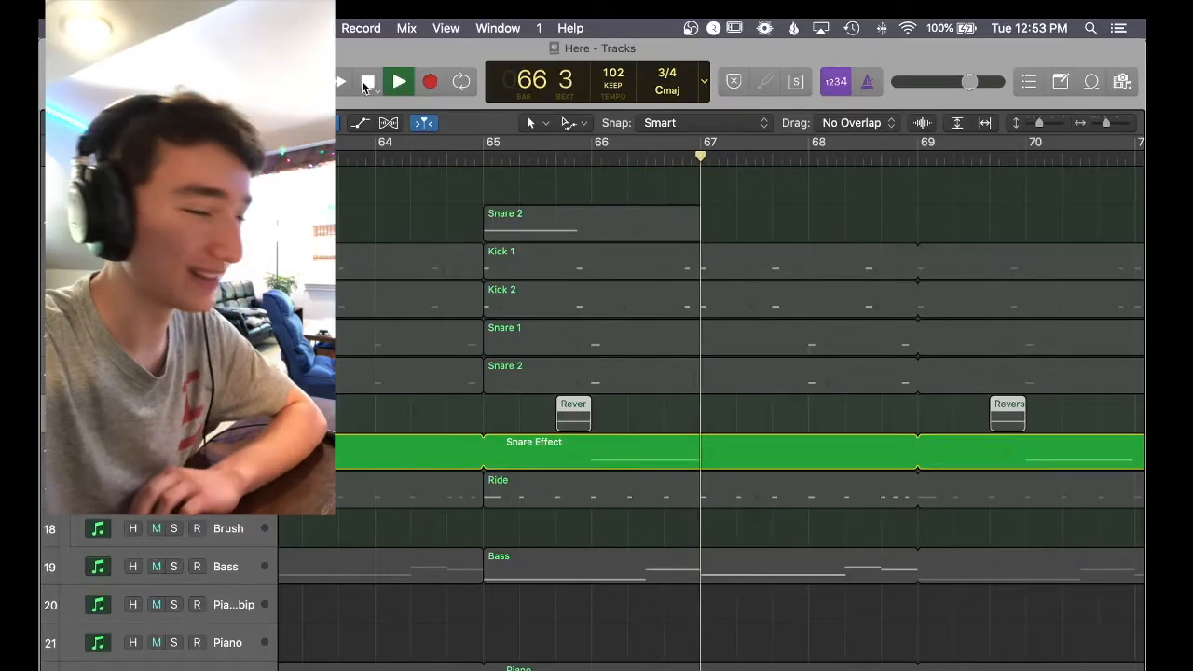
{"action": "key", "text": "space"}
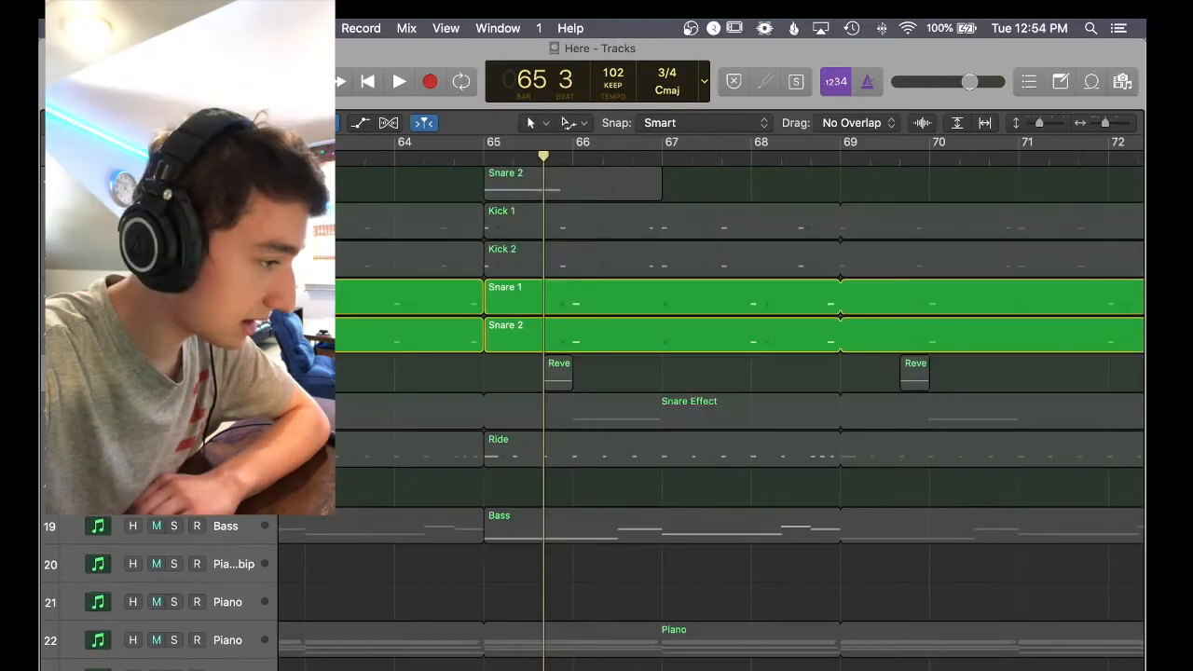
Add the Reverse Snare and Snare Effect tracks to the soloed snares at bar 65 beat 3.
{"action": "left_click", "coordinate": [174, 373]}
{"action": "left_click", "coordinate": [173, 410]}
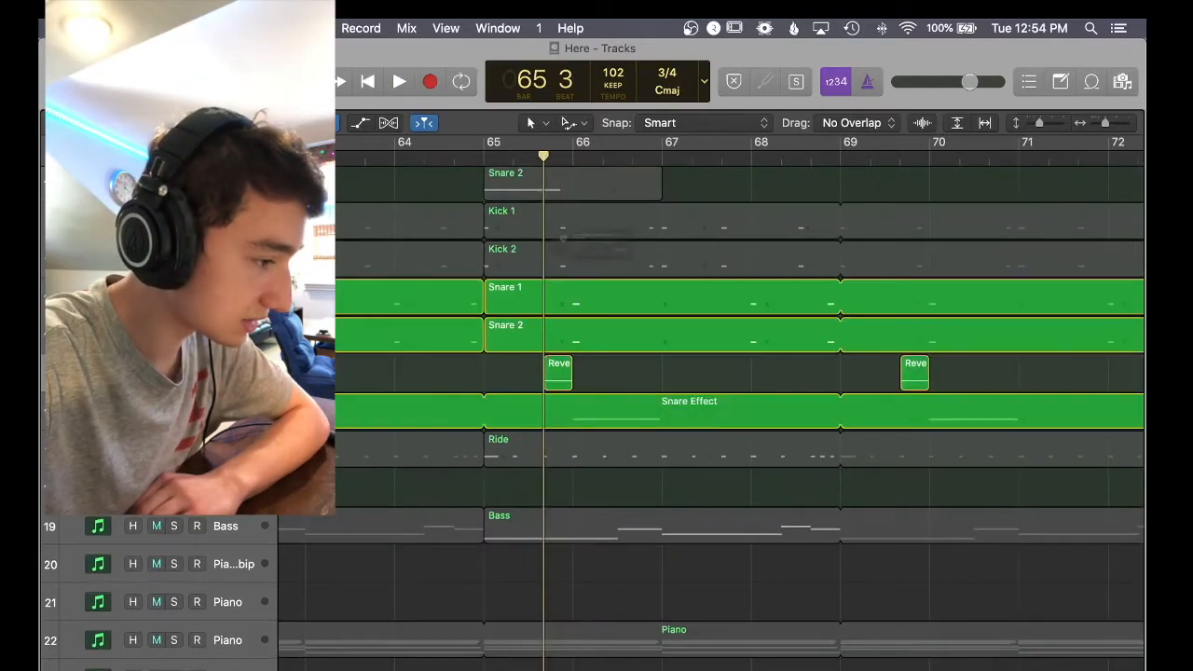
{"action": "left_click", "coordinate": [716, 286]}
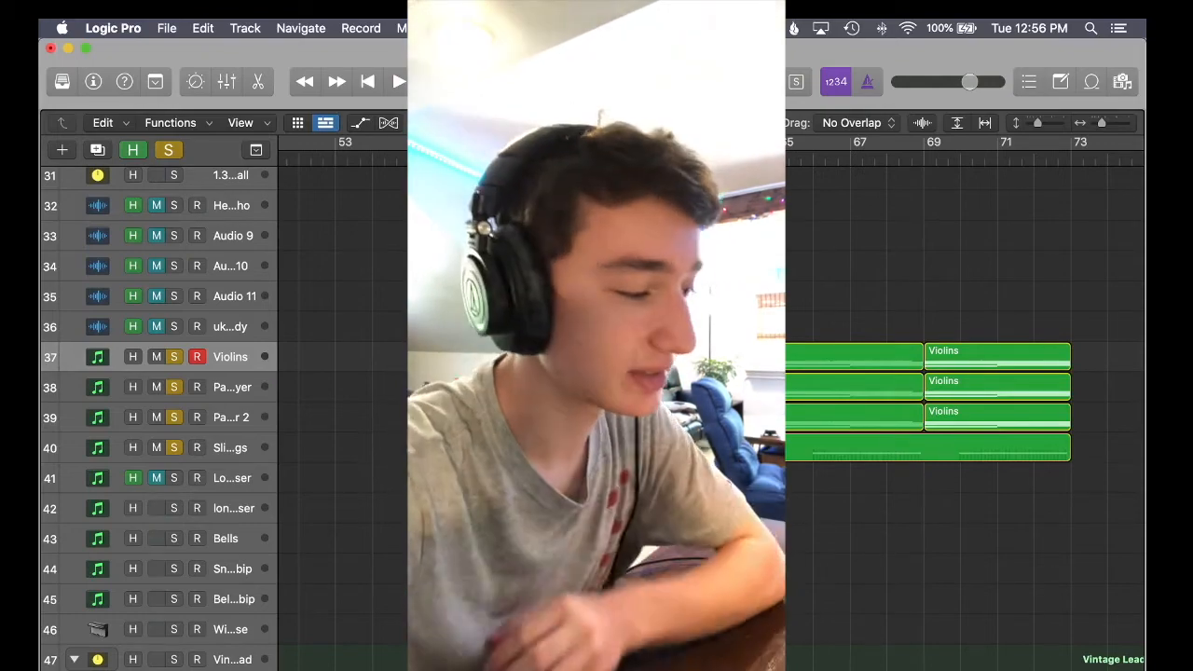
Unsolo the Violins track and the three layered tracks below it, tracks 37 to 40.
{"action": "left_click_drag", "start_coordinate": [1104, 124], "coordinate": [1103, 126]}
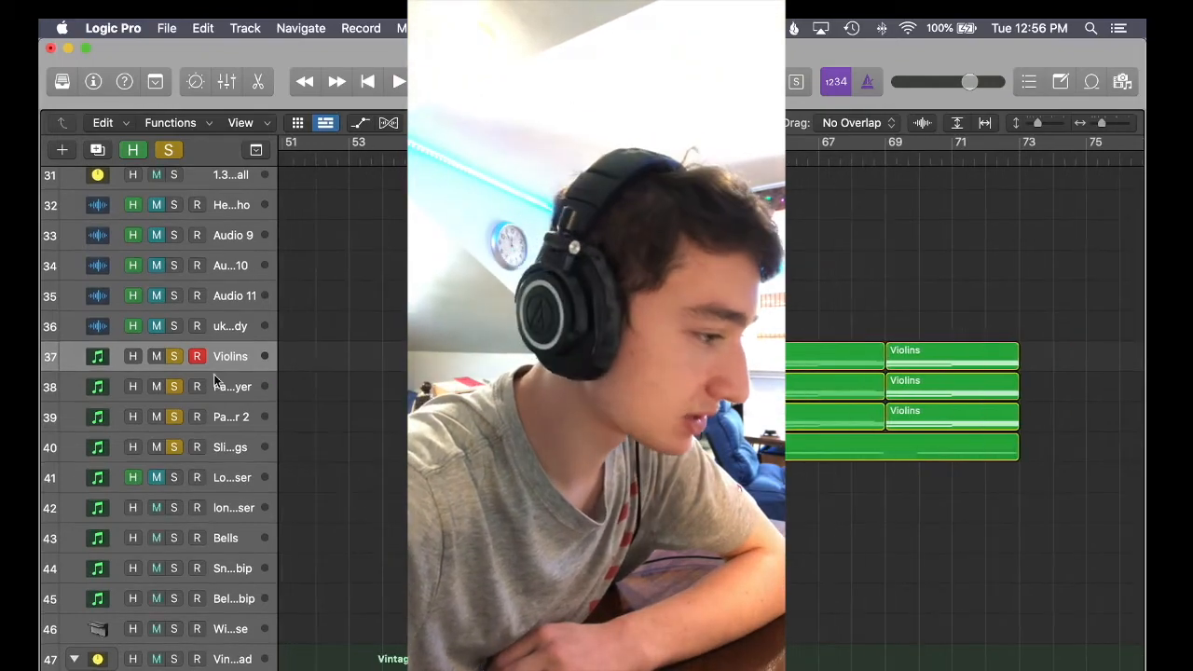
{"action": "scroll", "coordinate": [522, 382], "scroll_direction": "right", "scroll_amount": 1}
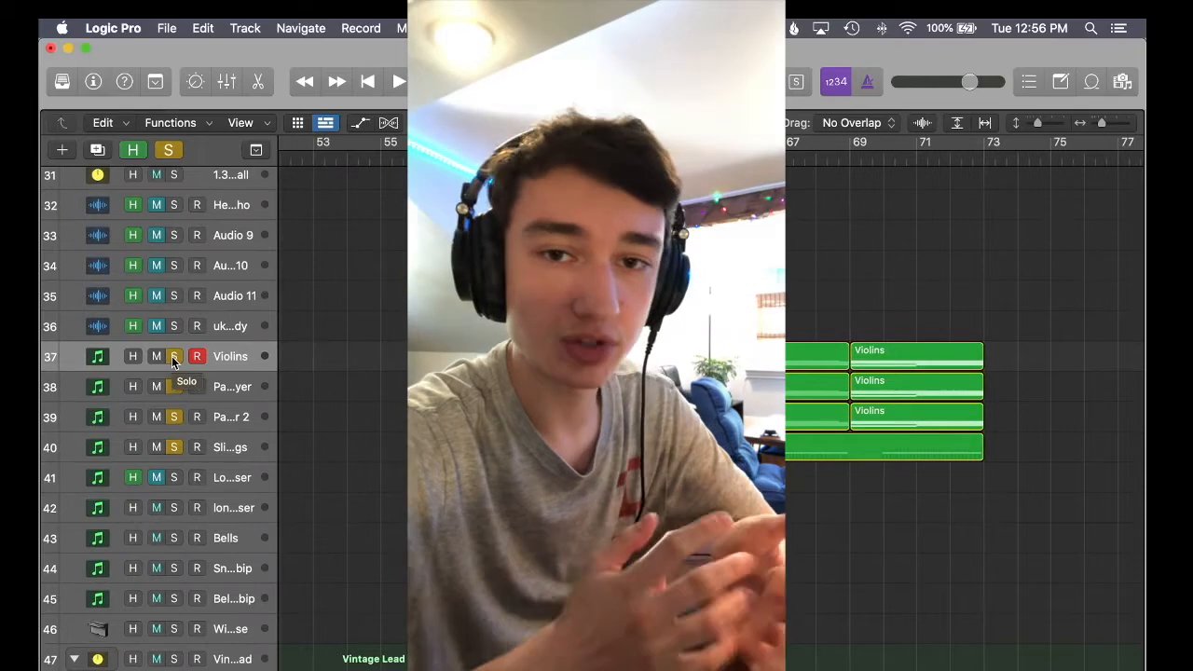
{"action": "left_click", "coordinate": [173, 356]}
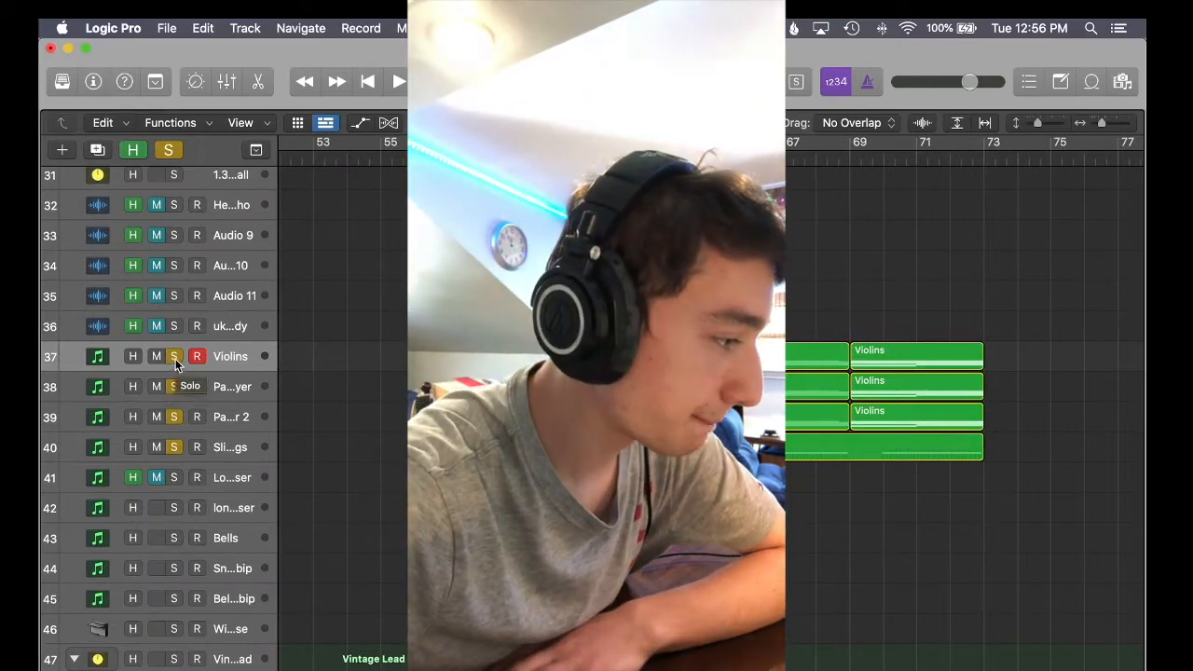
{"action": "left_click", "coordinate": [174, 386]}
{"action": "left_click", "coordinate": [175, 415]}
{"action": "left_click", "coordinate": [173, 447]}
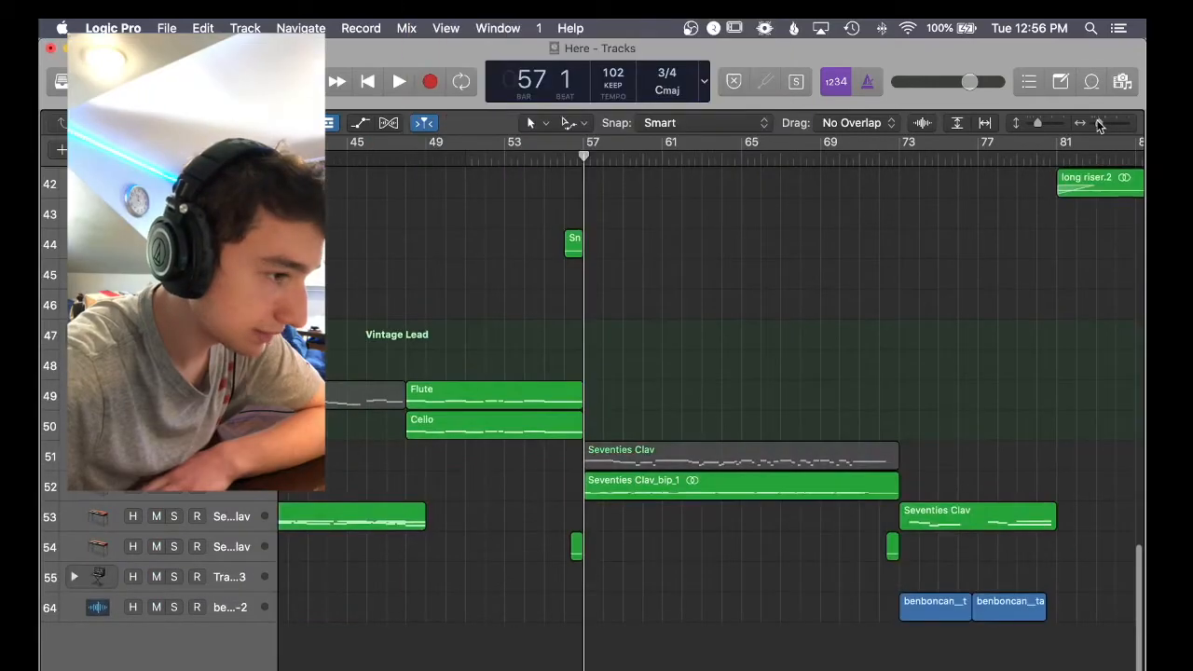
Play the soloed Seventies Clav_bip_1 region on track 52 from bar 57.
{"action": "left_click_drag", "start_coordinate": [1096, 123], "coordinate": [1104, 123]}
{"action": "scroll", "coordinate": [858, 299], "scroll_direction": "right", "scroll_amount": 4}
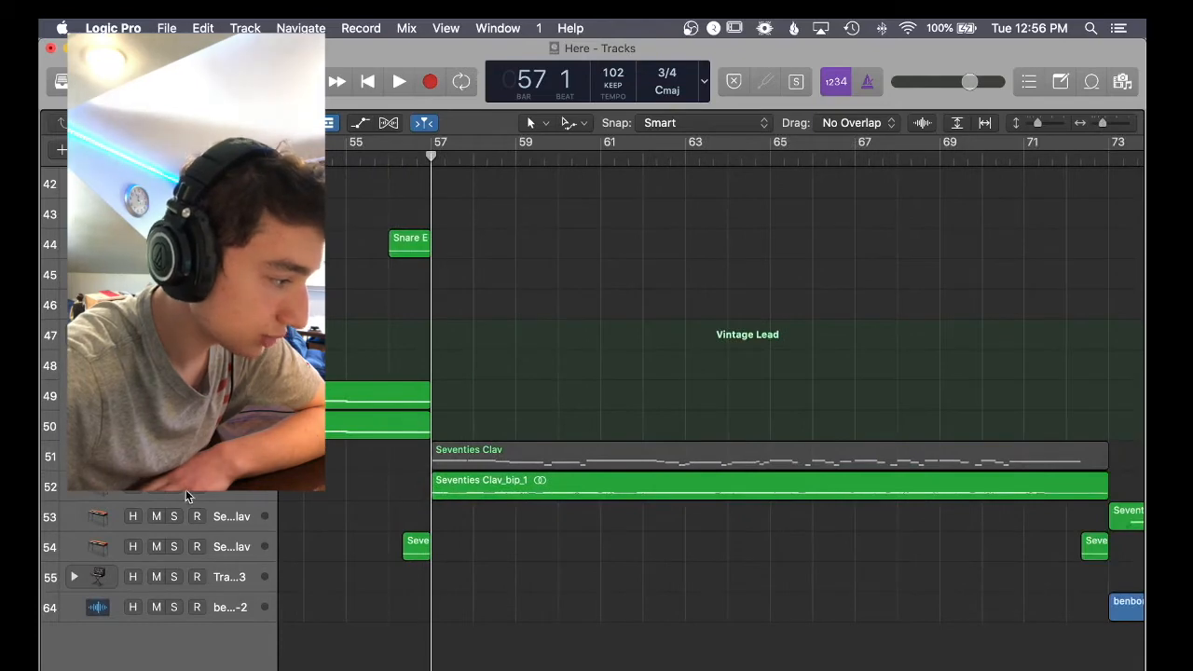
{"action": "left_click", "coordinate": [399, 82]}
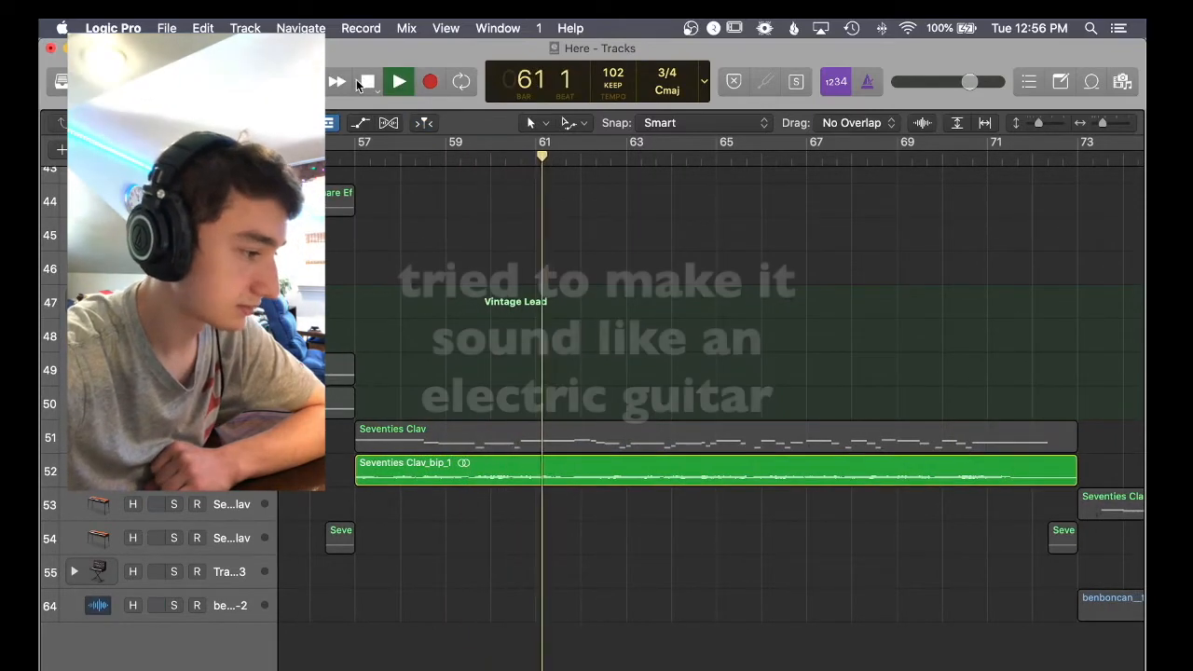
{"action": "left_click", "coordinate": [356, 79]}
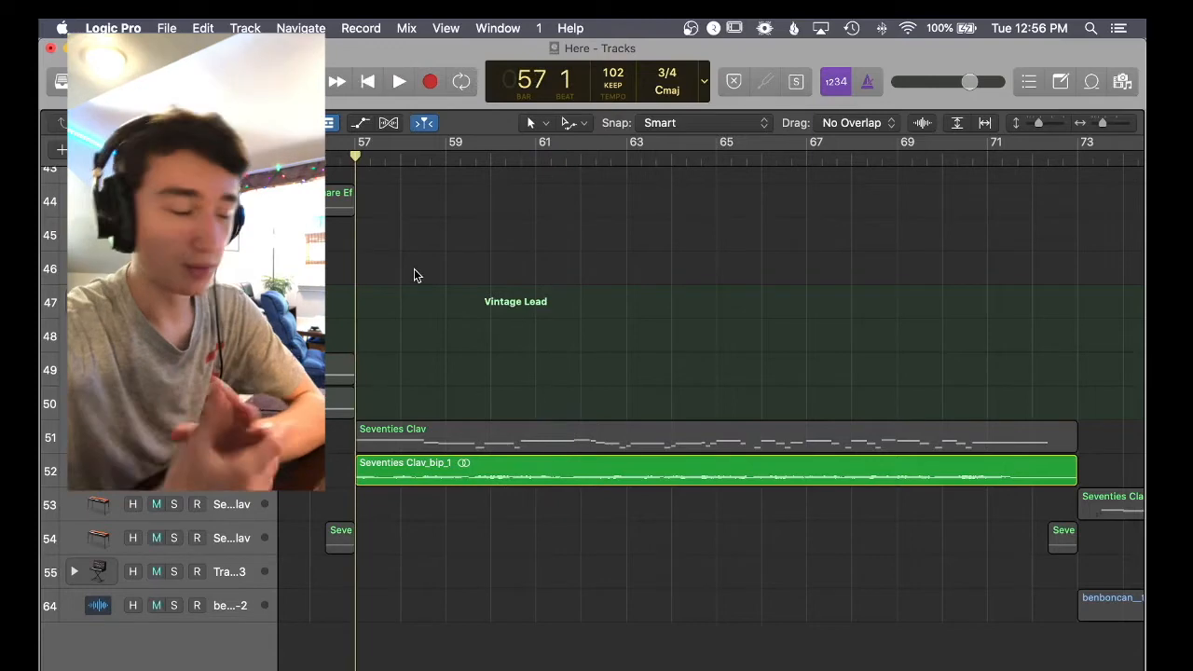
Select the original Seventies Clav region on track 51 and examine its channel's effects chain in the mixer.
{"action": "left_click", "coordinate": [410, 436]}
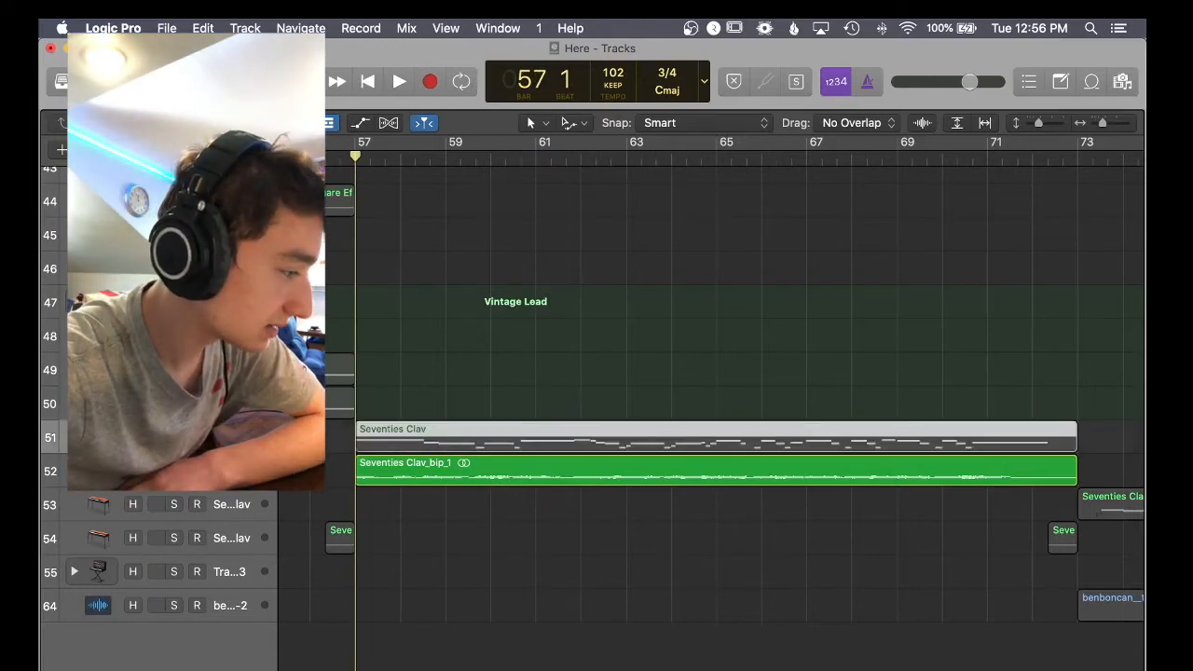
{"action": "key", "text": "x"}
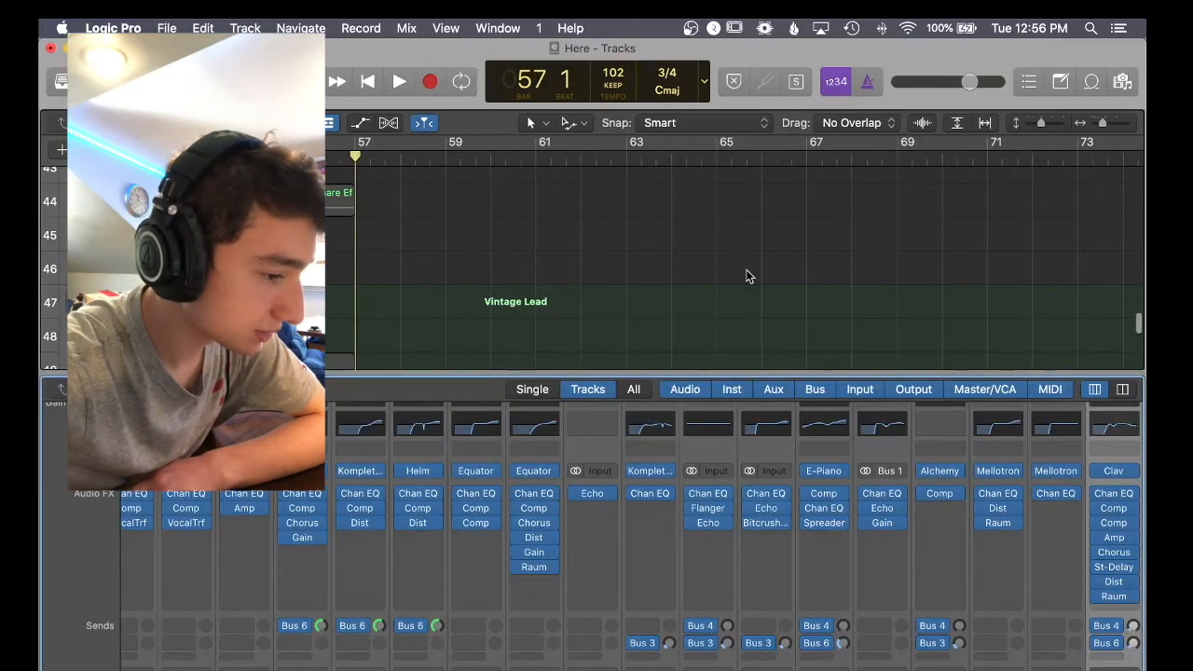
{"action": "scroll", "coordinate": [961, 520], "scroll_direction": "right", "scroll_amount": 5}
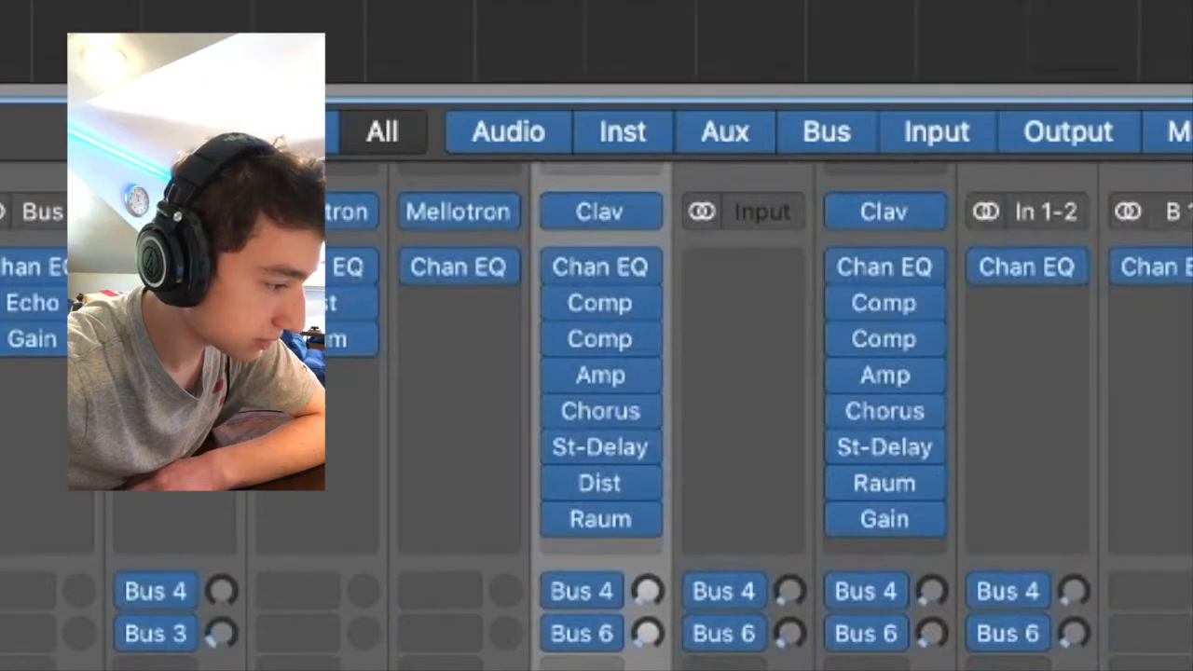
Open the Distortion effect on the soloed Seventies Clav channel and play the region from bar 57 to hear it.
{"action": "scroll", "coordinate": [619, 451], "scroll_direction": "down", "scroll_amount": 1}
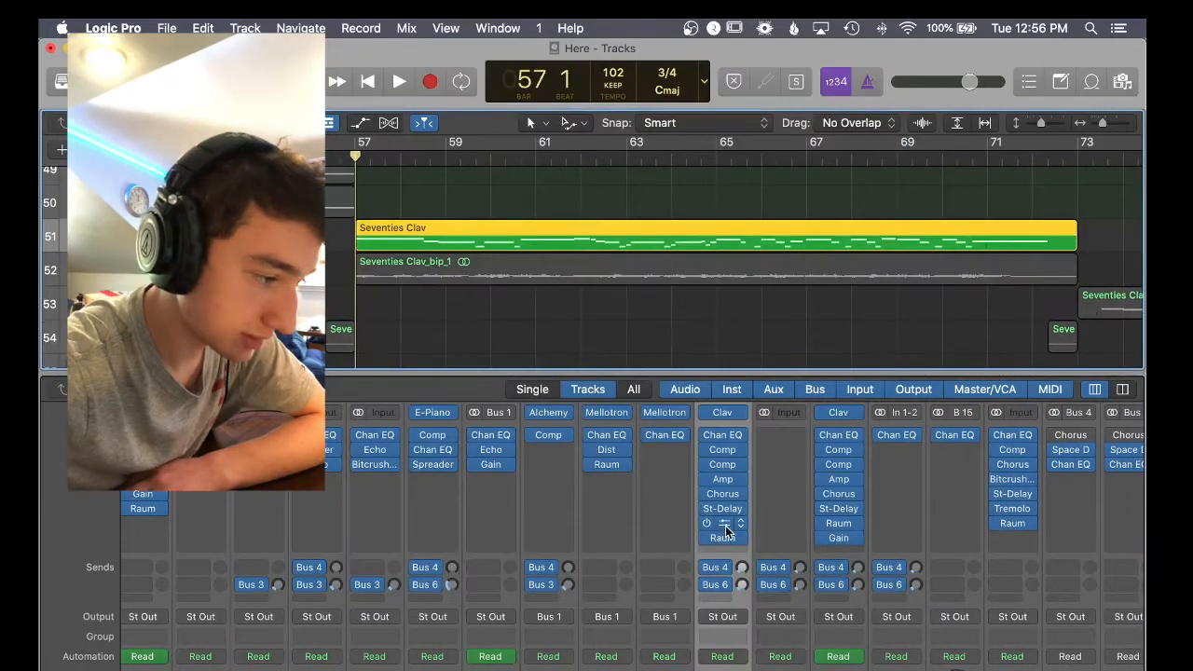
{"action": "left_click", "coordinate": [725, 524]}
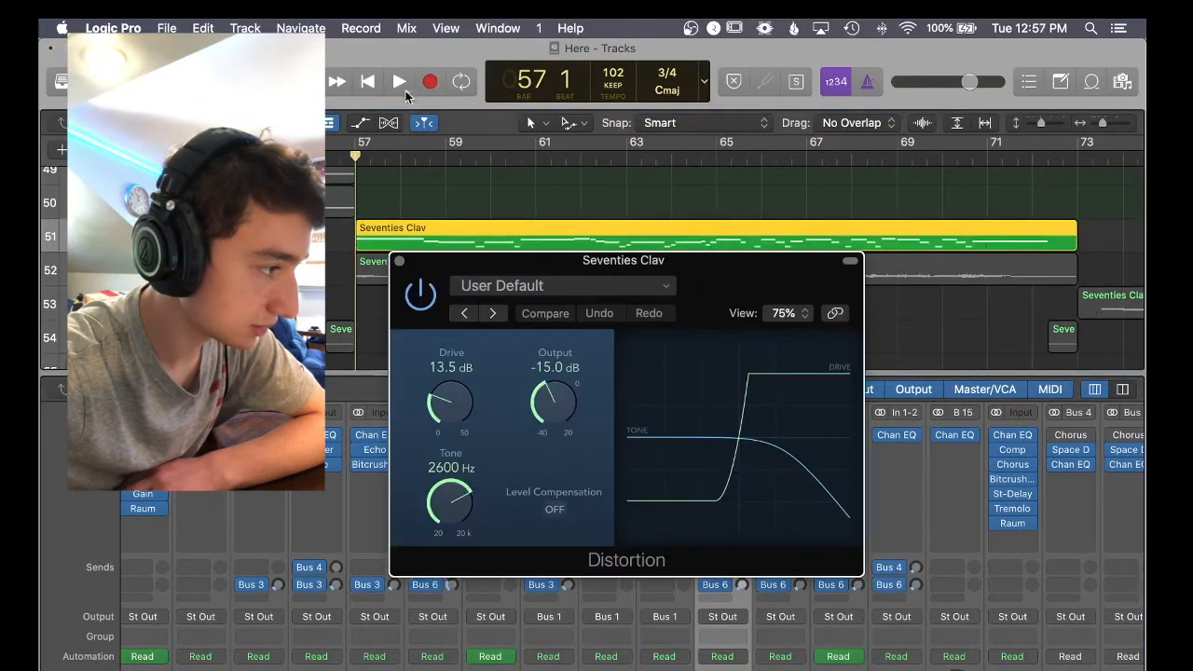
{"action": "left_click", "coordinate": [400, 82]}
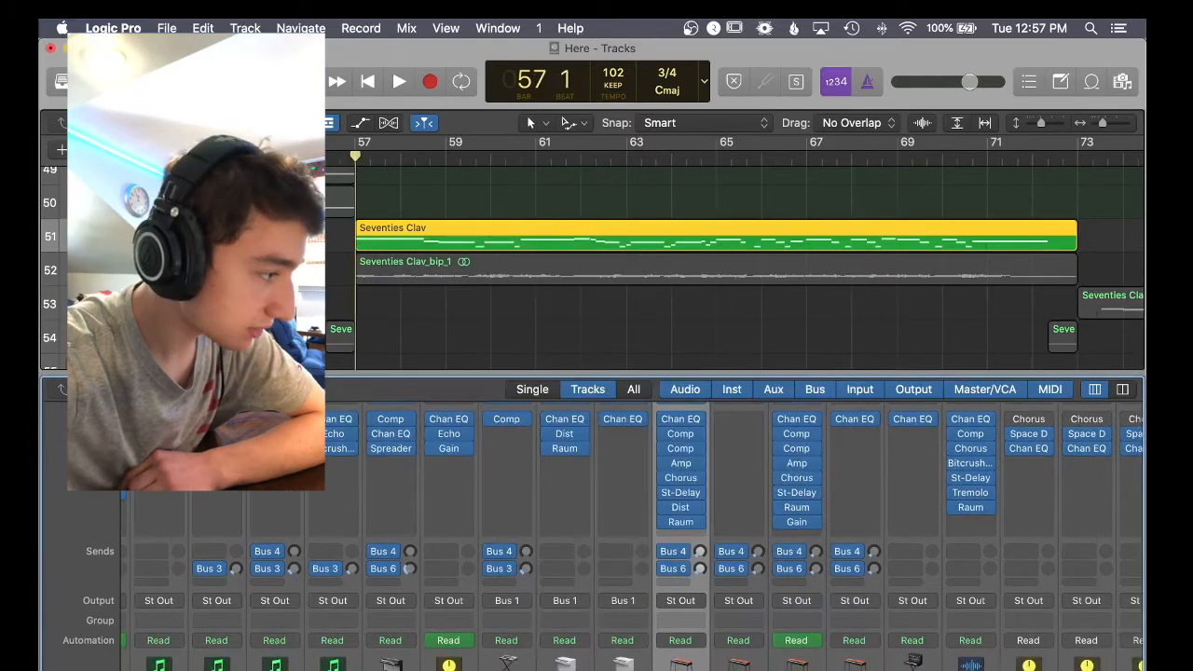
Unsolo the Seventies Clav track 51, deselect its region and hide the mixer.
{"action": "left_click", "coordinate": [173, 236]}
{"action": "scroll", "coordinate": [528, 185], "scroll_direction": "right", "scroll_amount": 2}
{"action": "left_click", "coordinate": [529, 186]}
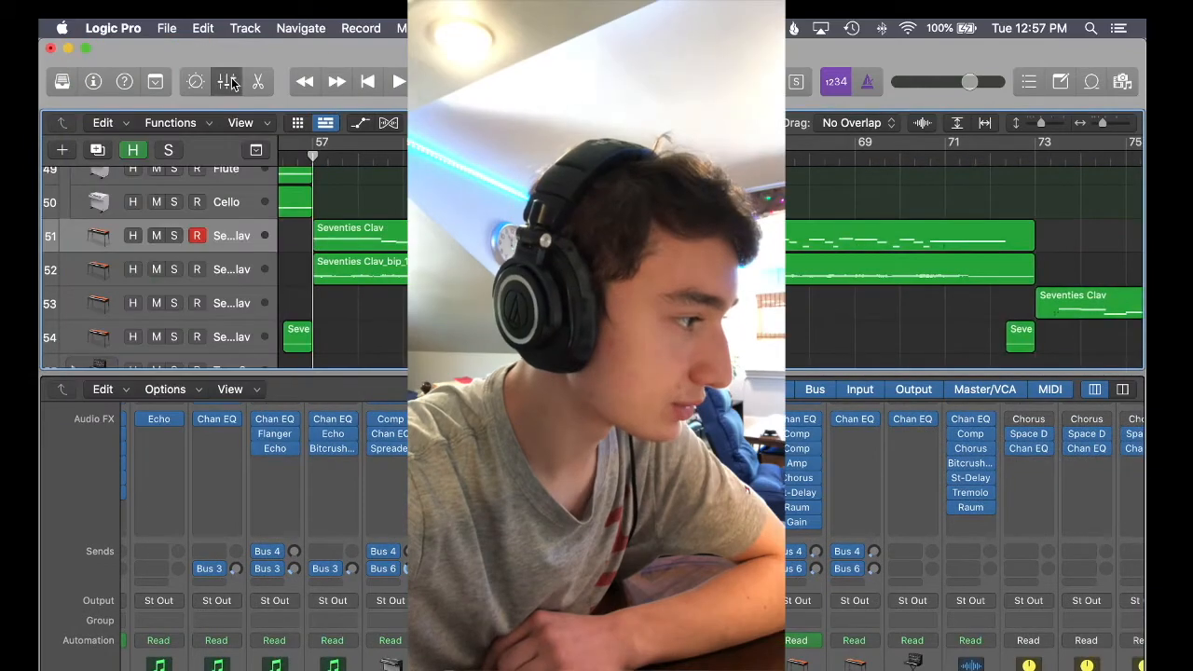
{"action": "key", "text": "x"}
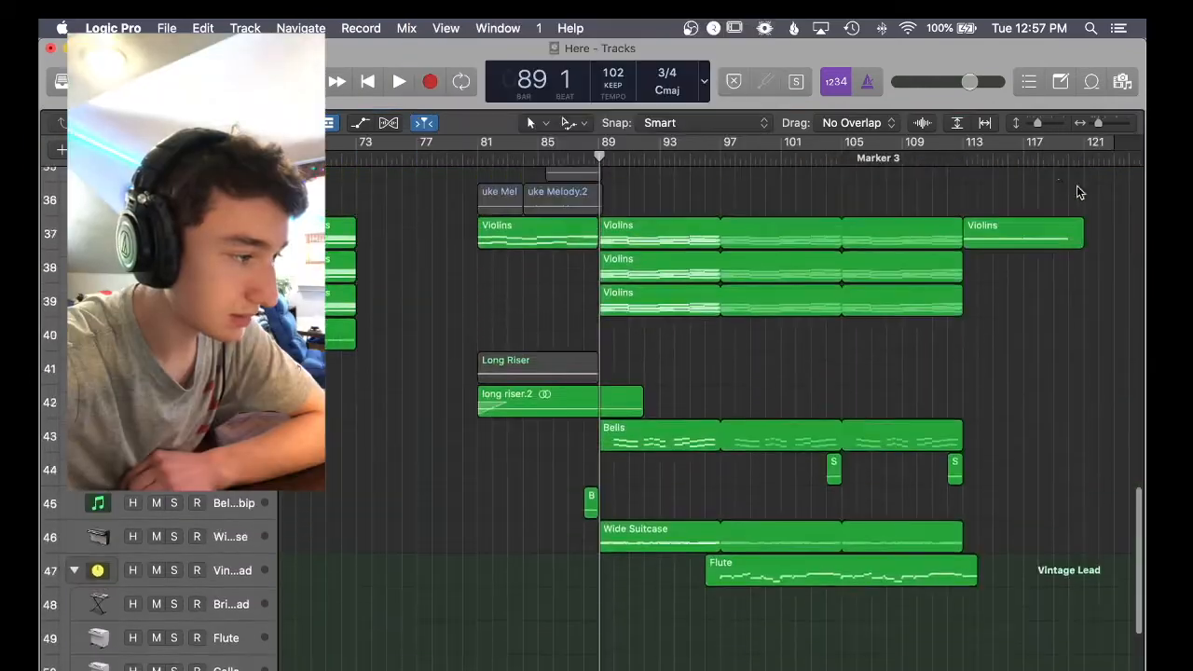
Play the full arrangement from bar 89 and look over its drum, bass, piano and ukulele tracks.
{"action": "scroll", "coordinate": [1063, 224], "scroll_direction": "up", "scroll_amount": 5}
{"action": "scroll", "coordinate": [1051, 248], "scroll_direction": "up", "scroll_amount": 5}
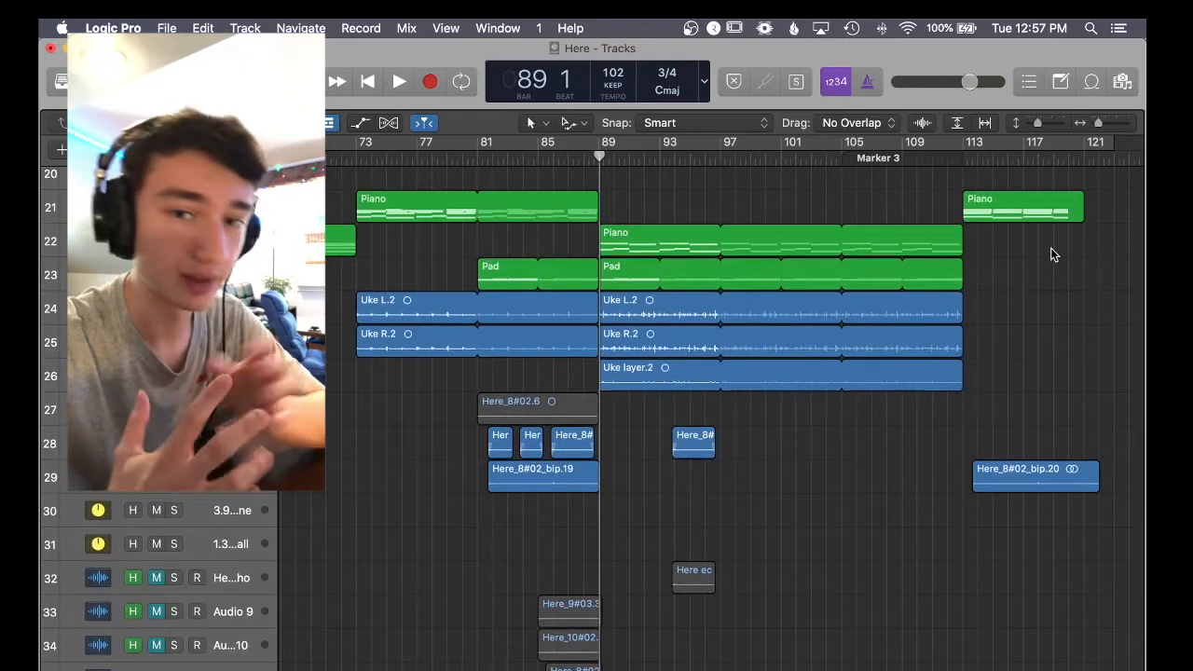
{"action": "scroll", "coordinate": [984, 263], "scroll_direction": "up", "scroll_amount": 10}
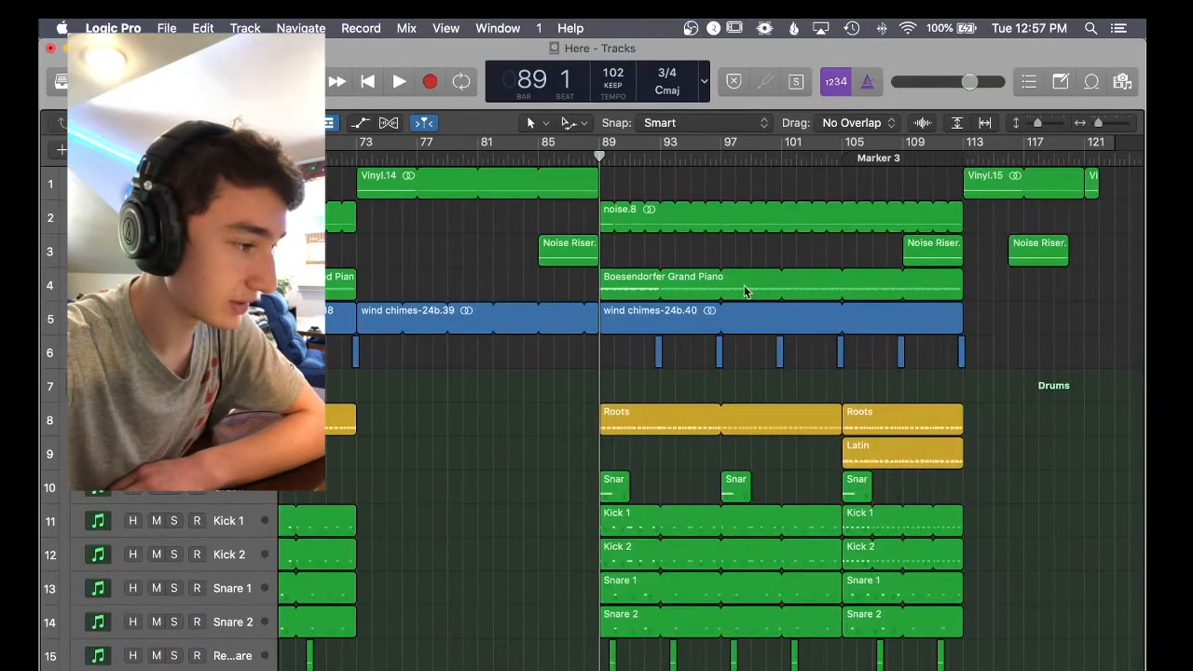
{"action": "left_click", "coordinate": [398, 82]}
{"action": "scroll", "coordinate": [593, 287], "scroll_direction": "down", "scroll_amount": 3}
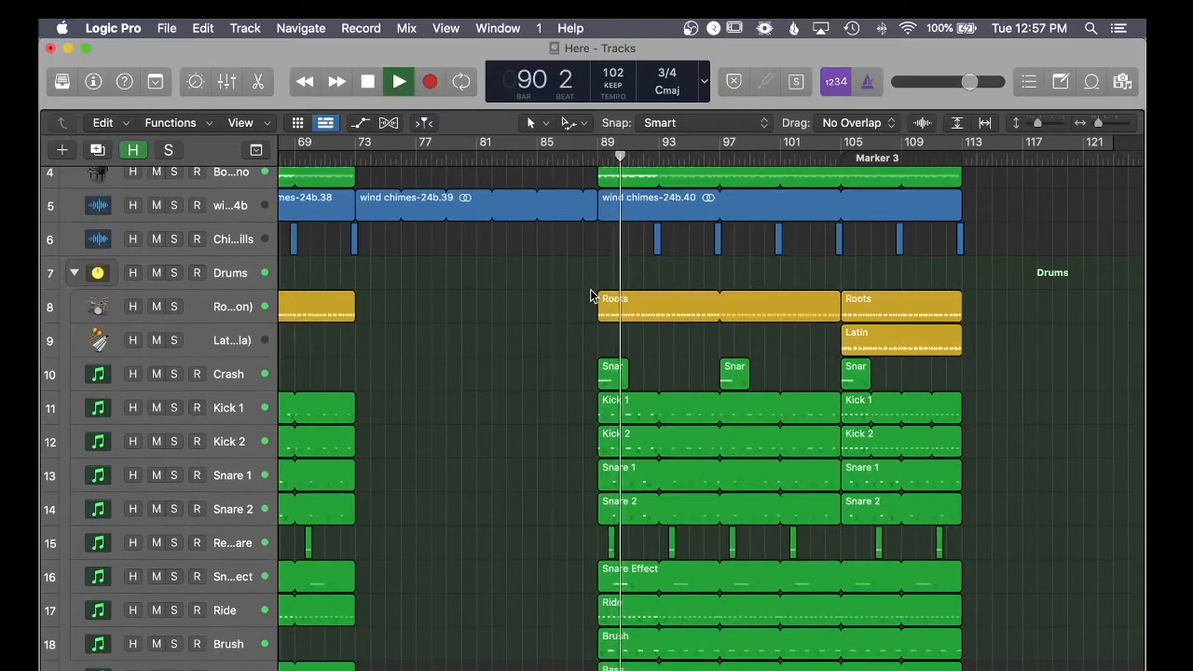
{"action": "scroll", "coordinate": [568, 296], "scroll_direction": "down", "scroll_amount": 3}
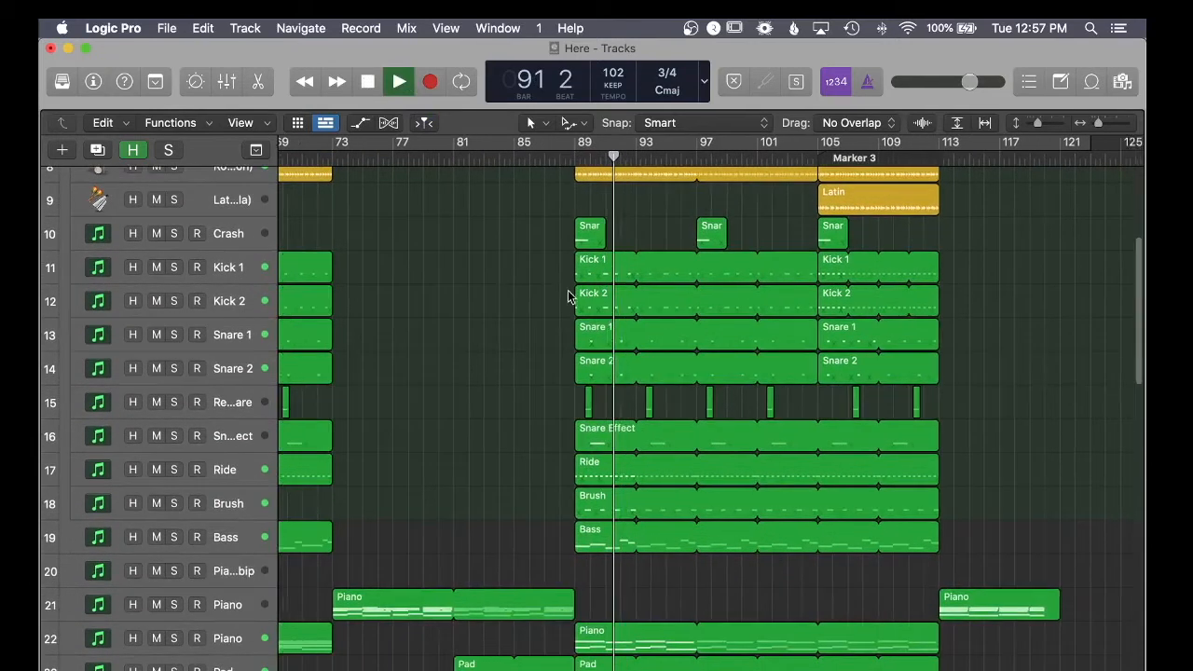
{"action": "scroll", "coordinate": [569, 297], "scroll_direction": "right", "scroll_amount": 1}
{"action": "scroll", "coordinate": [570, 296], "scroll_direction": "right", "scroll_amount": 1}
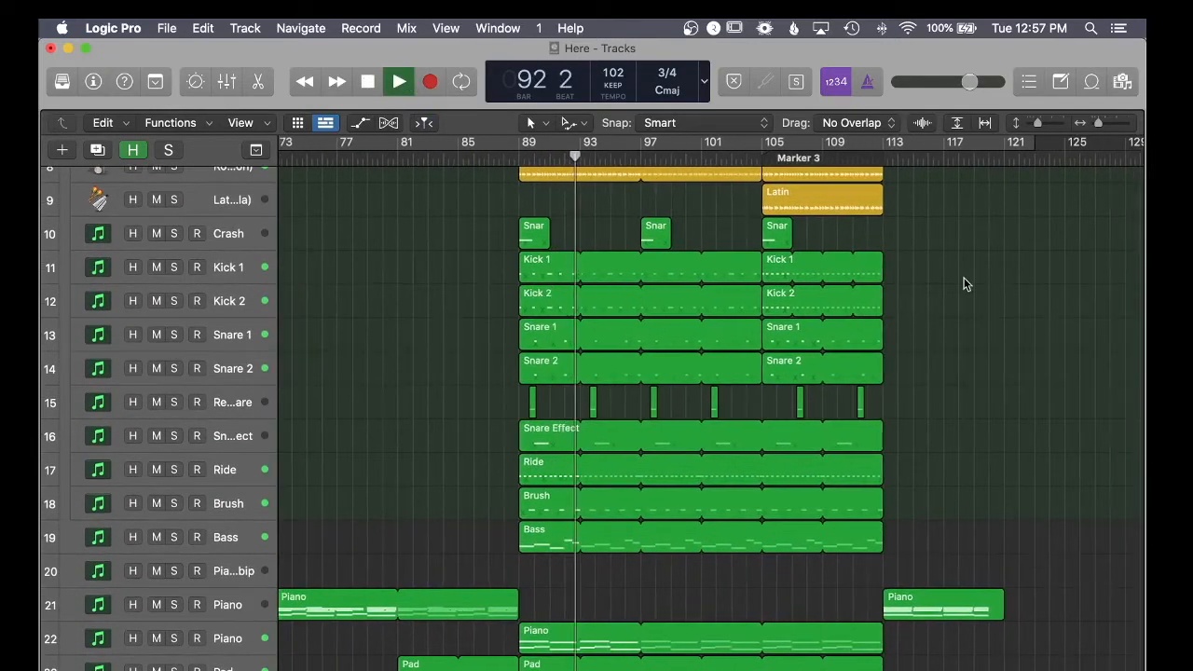
{"action": "scroll", "coordinate": [966, 284], "scroll_direction": "down", "scroll_amount": 5}
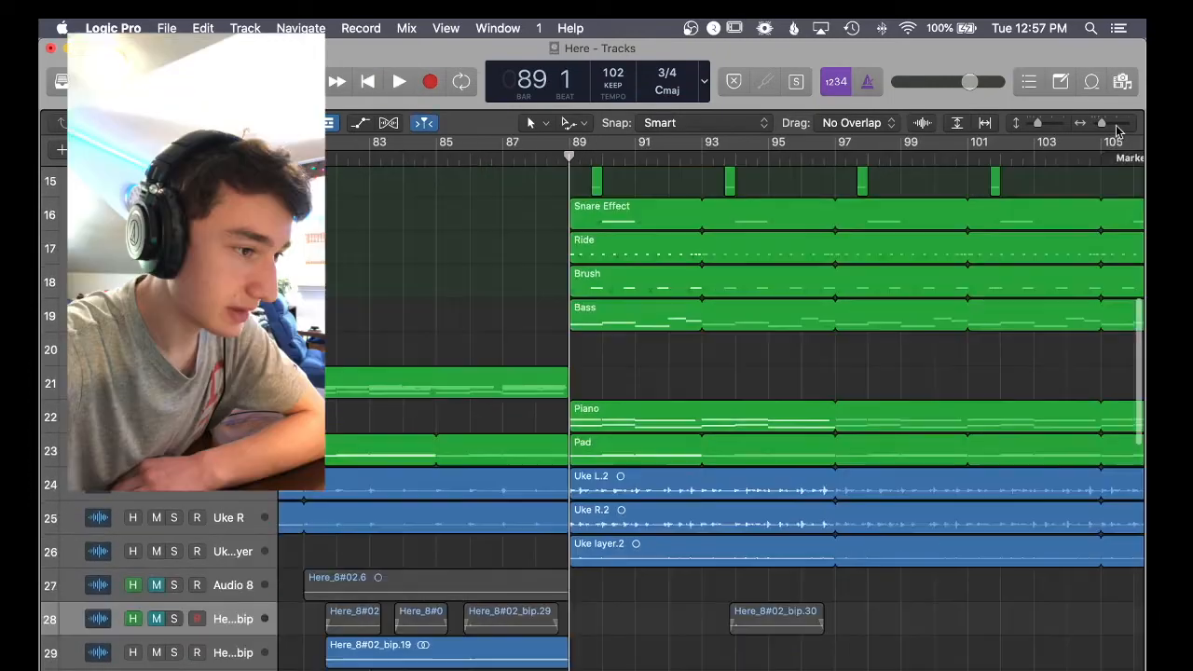
Solo the Piano track 21 and play its regions from bar 33.
{"action": "left_click_drag", "start_coordinate": [1116, 126], "coordinate": [1100, 123]}
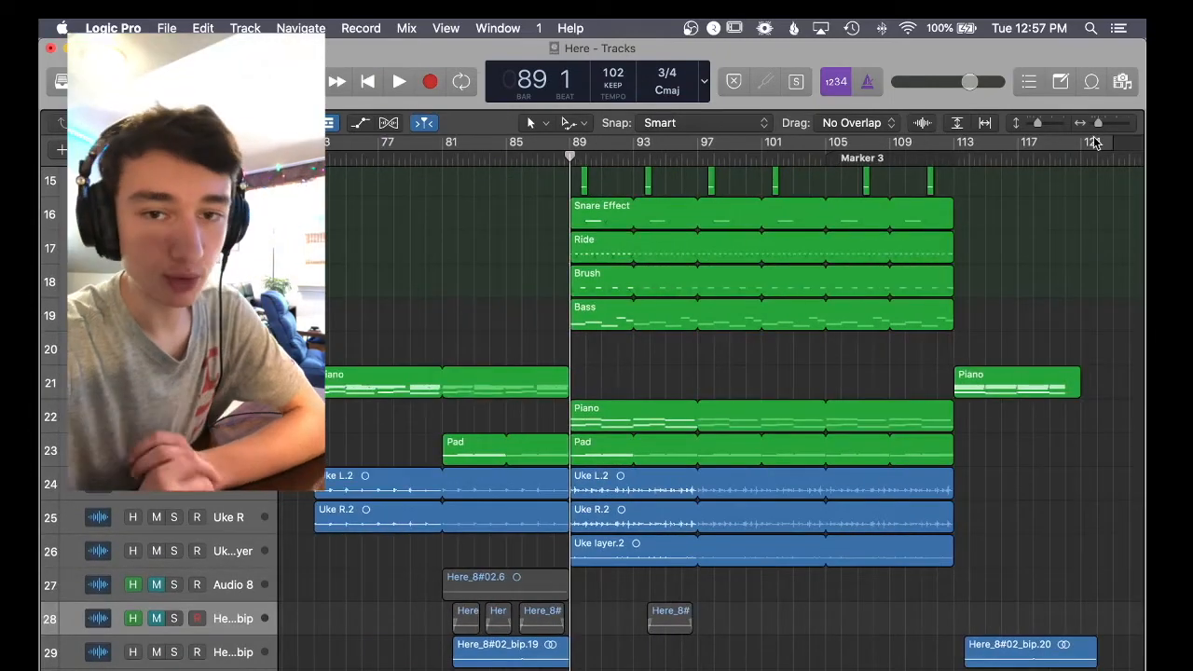
{"action": "scroll", "coordinate": [459, 179], "scroll_direction": "left", "scroll_amount": 15}
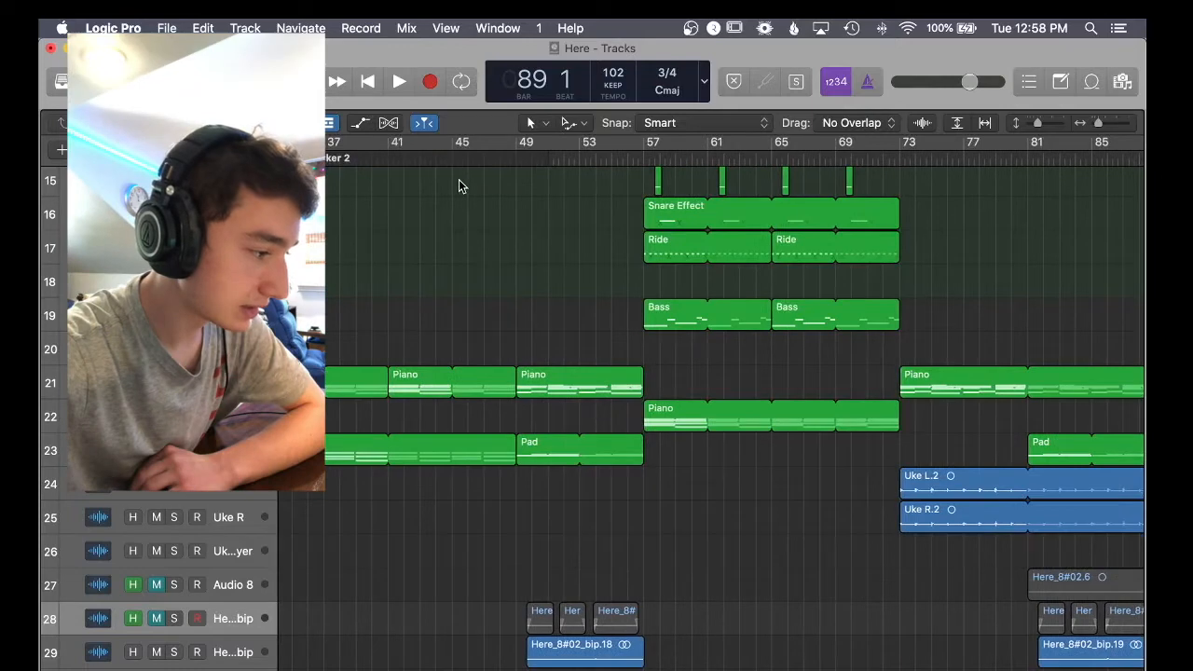
{"action": "left_click", "coordinate": [512, 160]}
{"action": "scroll", "coordinate": [367, 347], "scroll_direction": "left", "scroll_amount": 2}
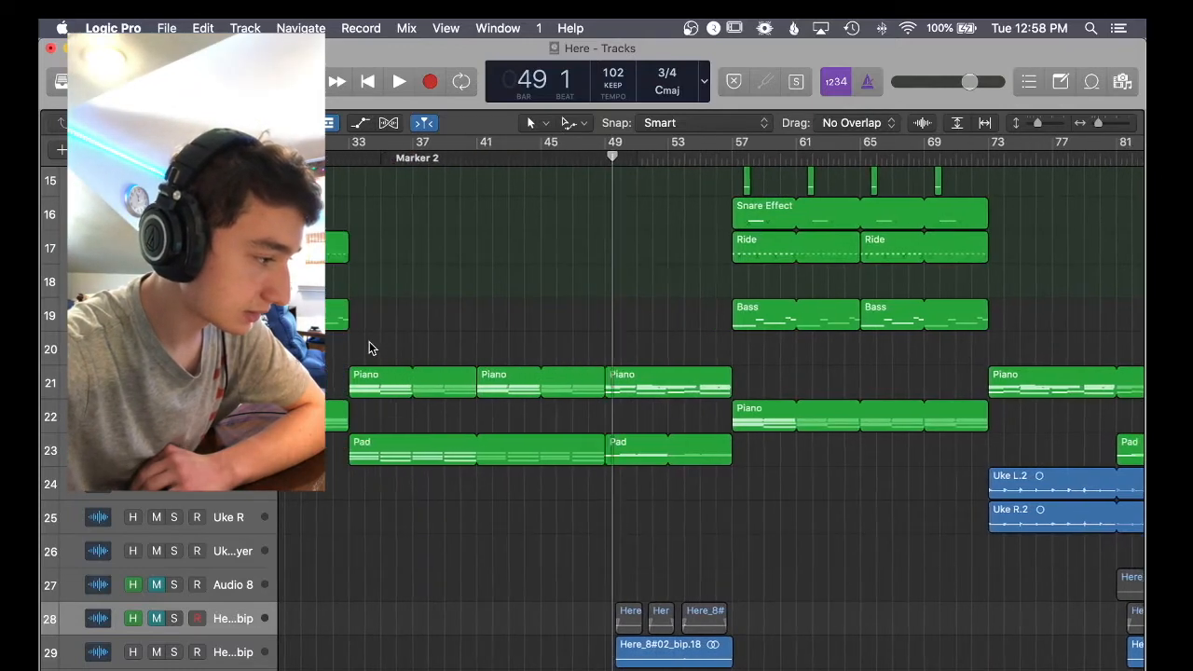
{"action": "left_click", "coordinate": [175, 383]}
{"action": "scroll", "coordinate": [418, 290], "scroll_direction": "left", "scroll_amount": 1}
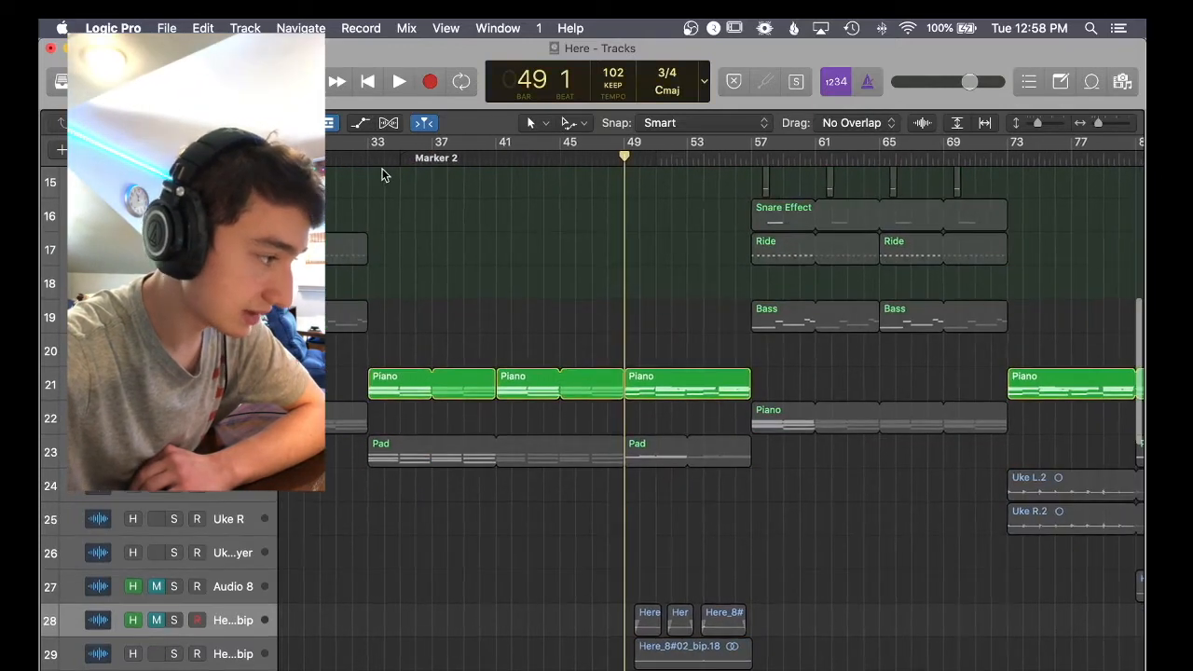
{"action": "left_click", "coordinate": [368, 160]}
{"action": "left_click", "coordinate": [395, 82]}
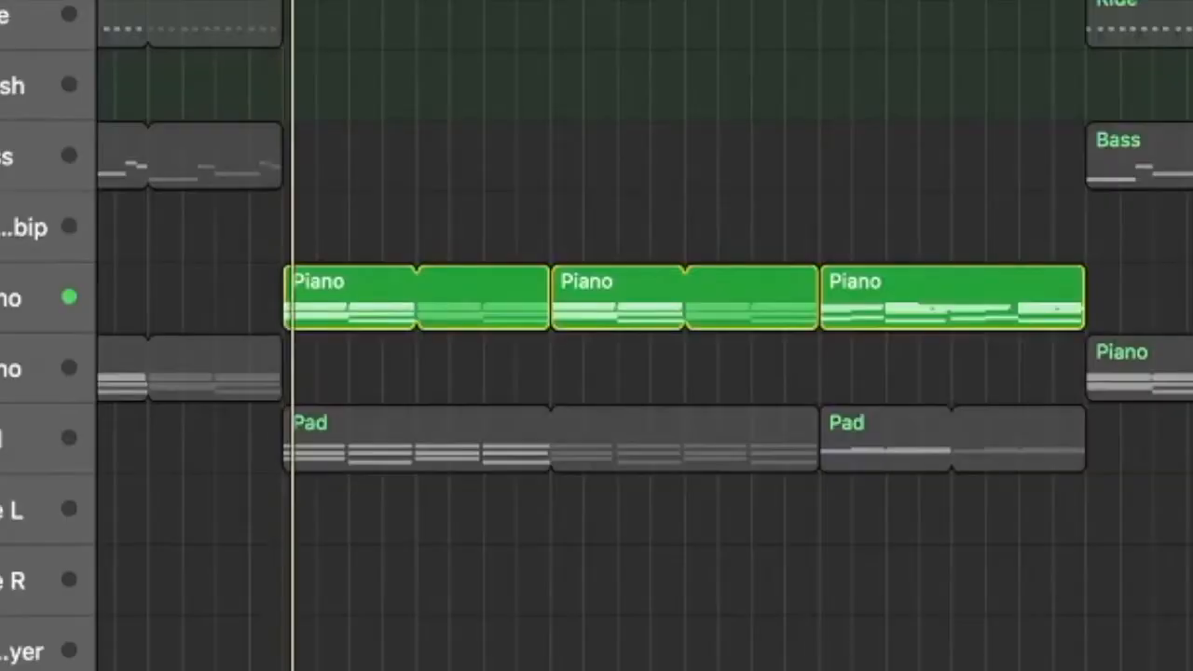
{"action": "scroll", "coordinate": [521, 61], "scroll_direction": "right", "scroll_amount": 1}
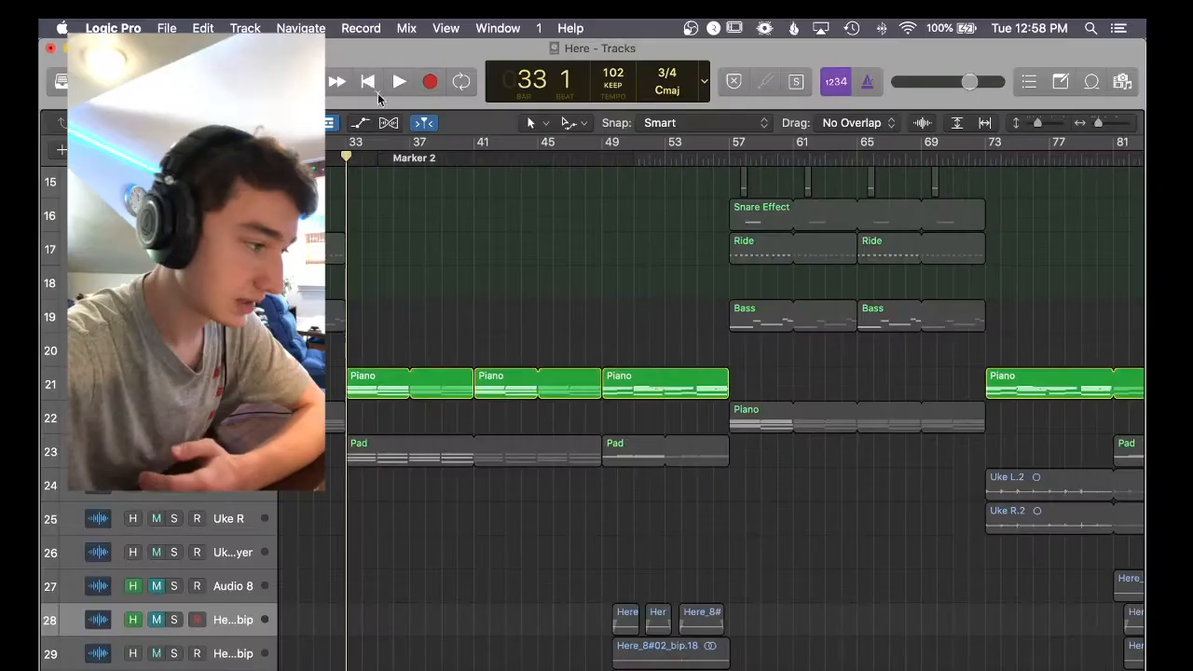
Play the soloed Piano region between bars 73 and 89 and unsolo the track.
{"action": "scroll", "coordinate": [671, 238], "scroll_direction": "right", "scroll_amount": 6}
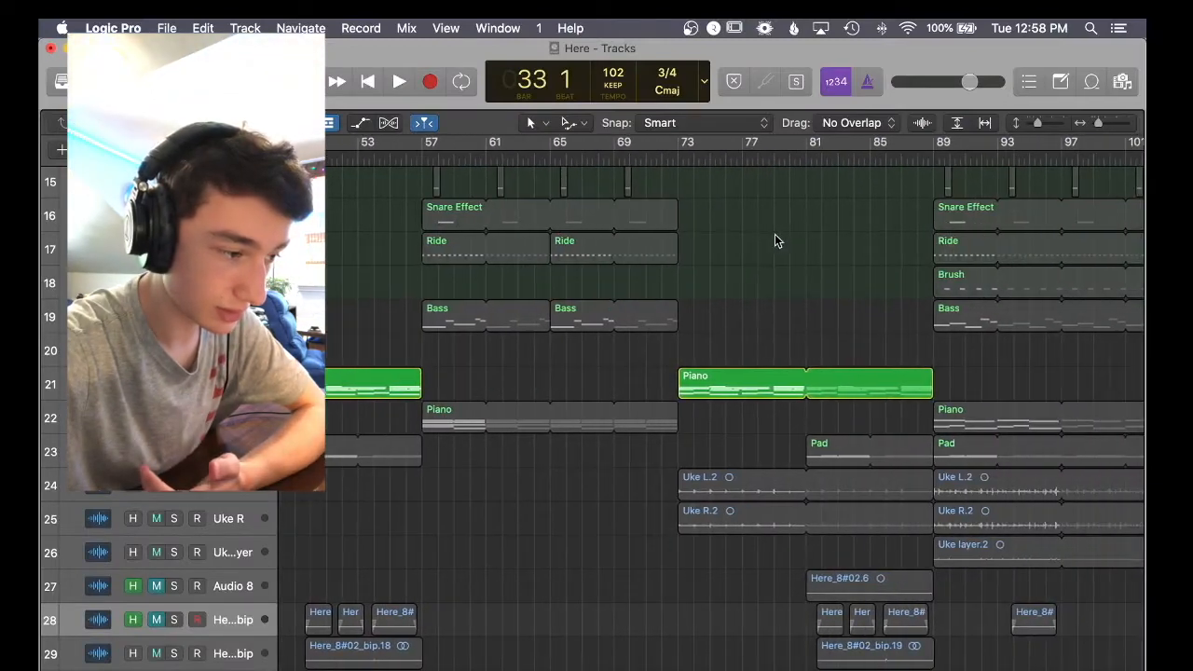
{"action": "scroll", "coordinate": [779, 263], "scroll_direction": "right", "scroll_amount": 3}
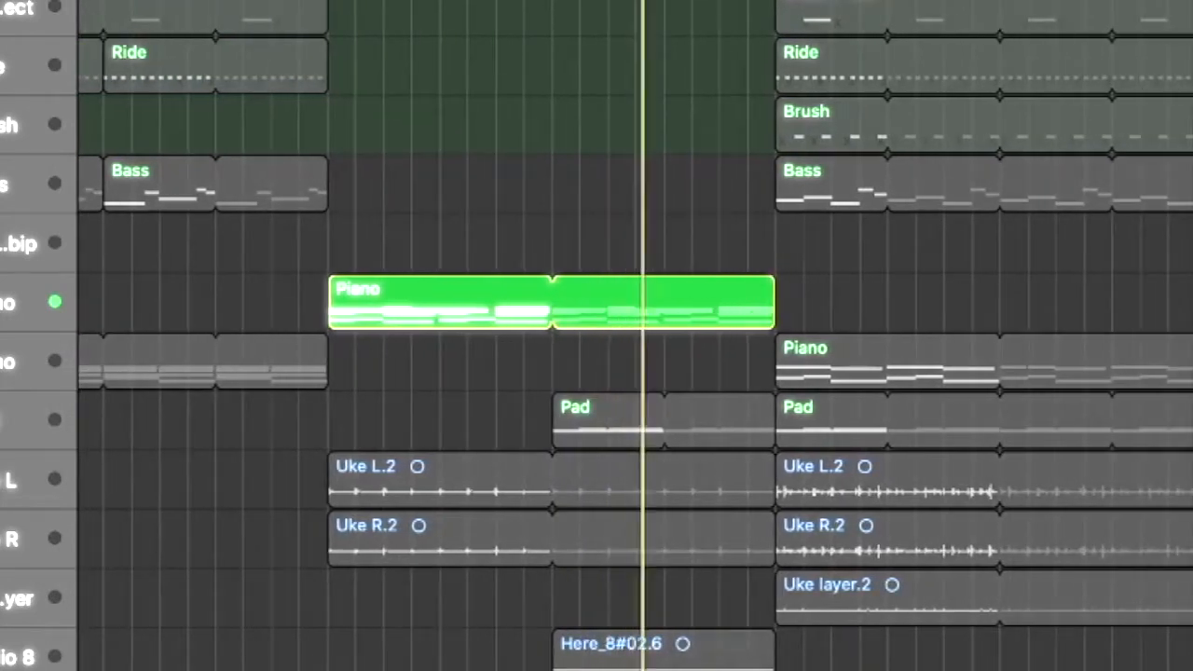
{"action": "left_click", "coordinate": [372, 85]}
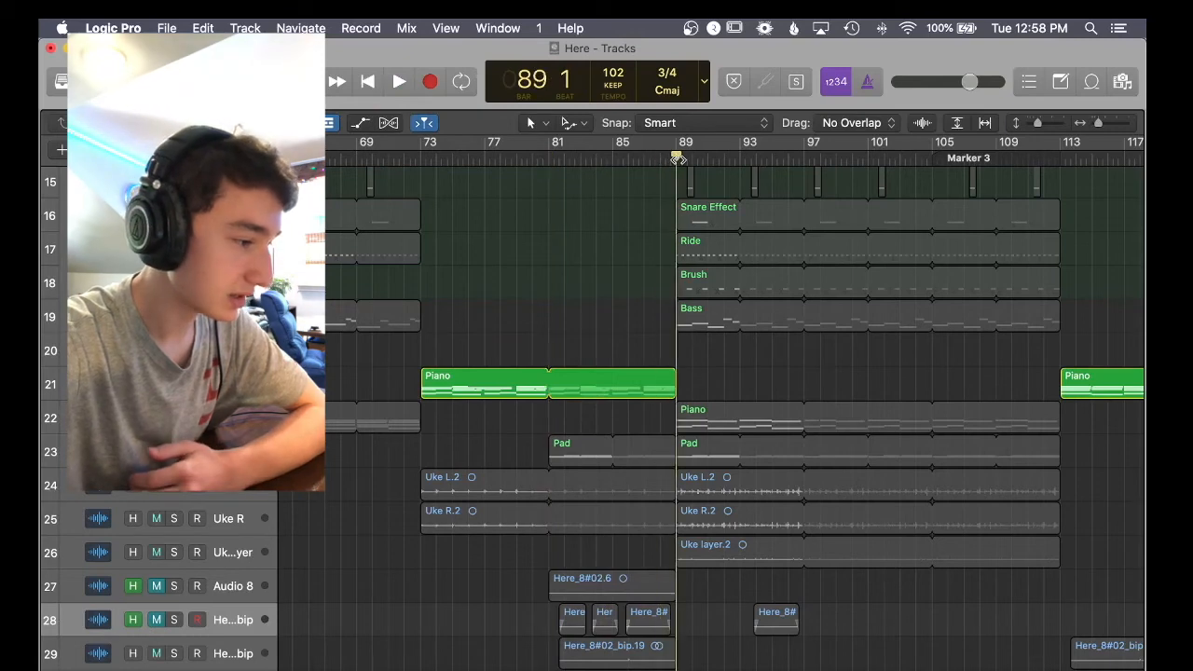
{"action": "left_click", "coordinate": [174, 384]}
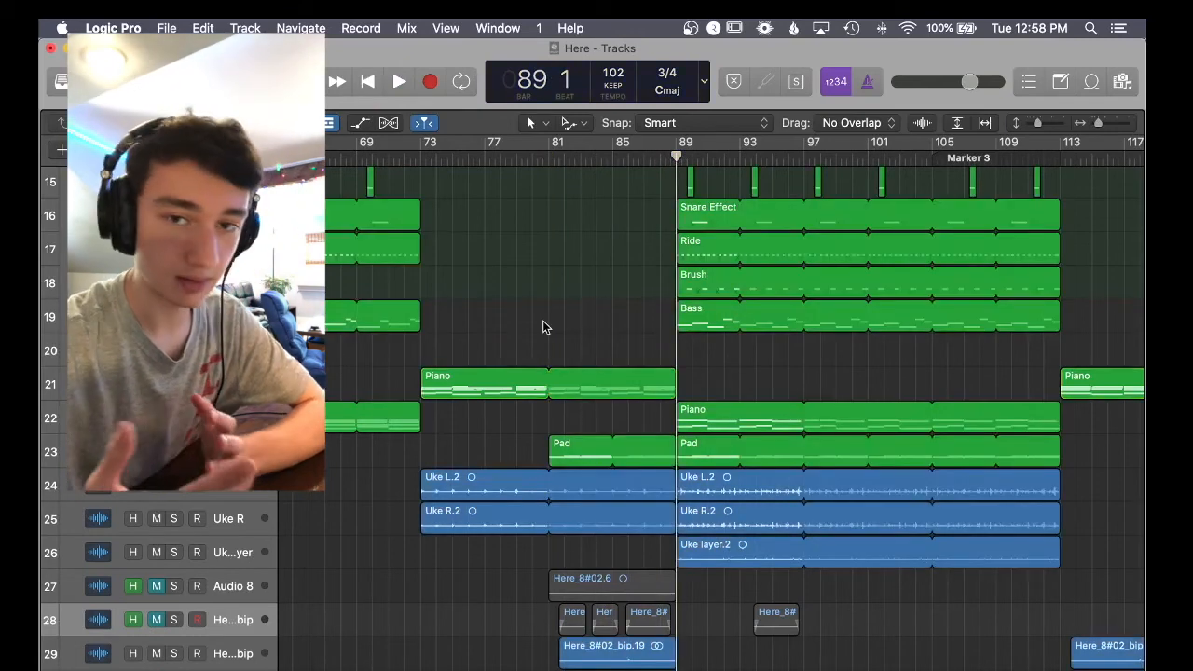
Solo the Uke L and Uke R tracks and play them from bar 89.
{"action": "scroll", "coordinate": [546, 326], "scroll_direction": "right", "scroll_amount": 3}
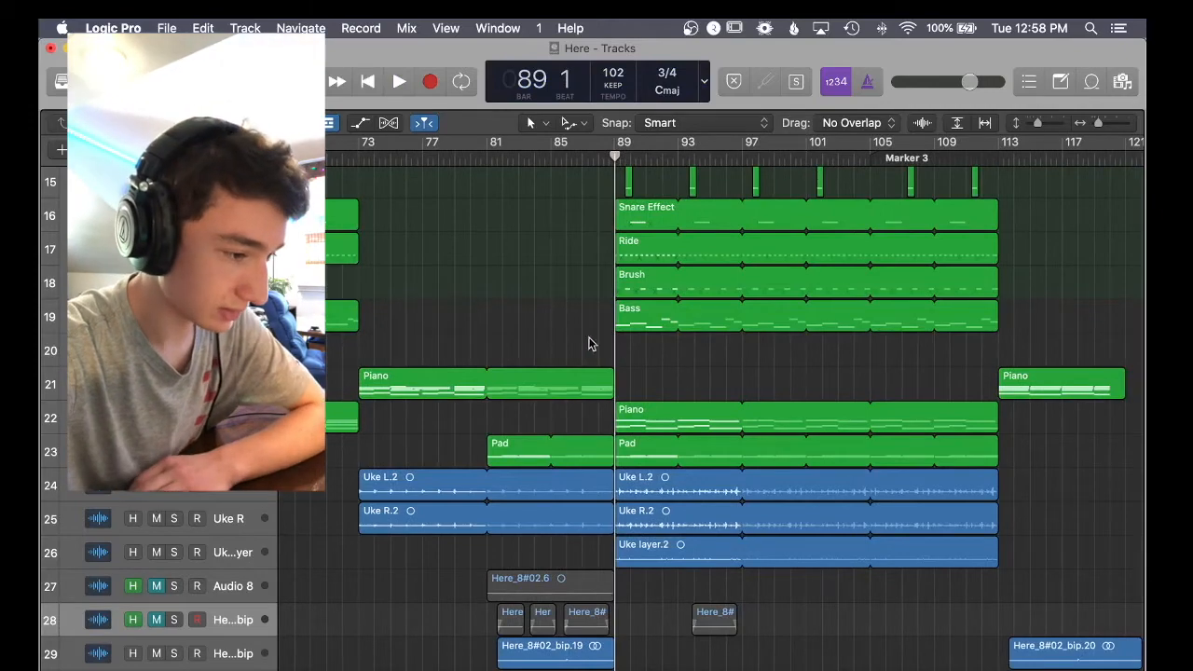
{"action": "scroll", "coordinate": [569, 334], "scroll_direction": "right", "scroll_amount": 6}
{"action": "scroll", "coordinate": [759, 349], "scroll_direction": "up", "scroll_amount": 4}
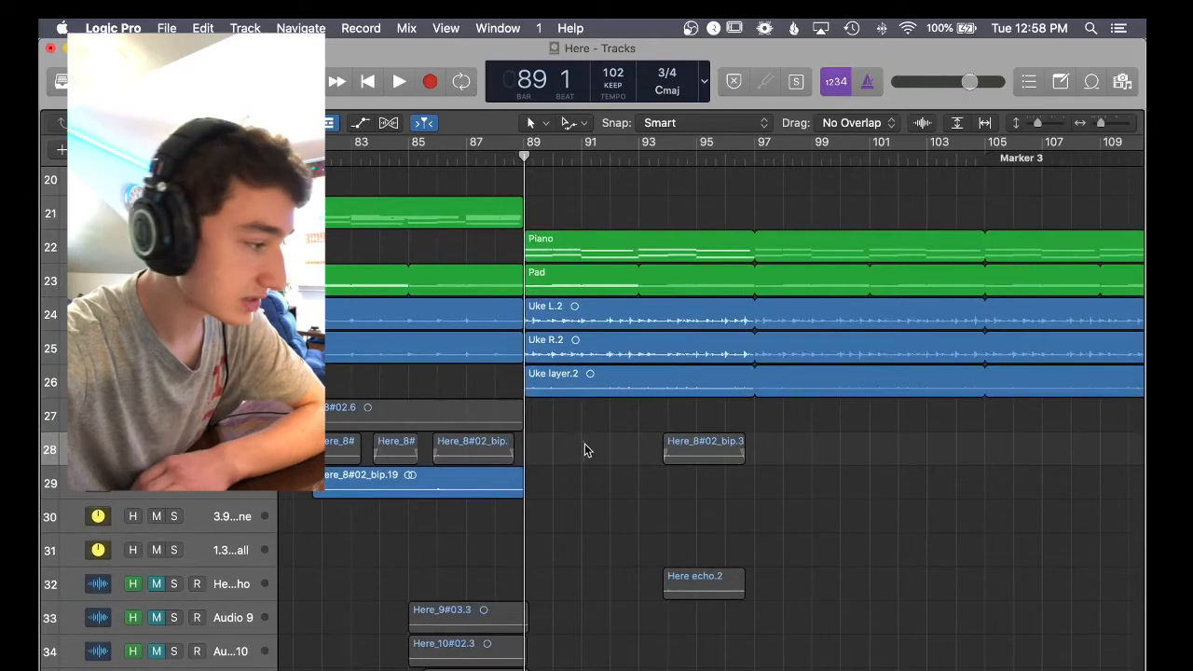
{"action": "scroll", "coordinate": [663, 396], "scroll_direction": "right", "scroll_amount": 1}
{"action": "scroll", "coordinate": [663, 397], "scroll_direction": "left", "scroll_amount": 5}
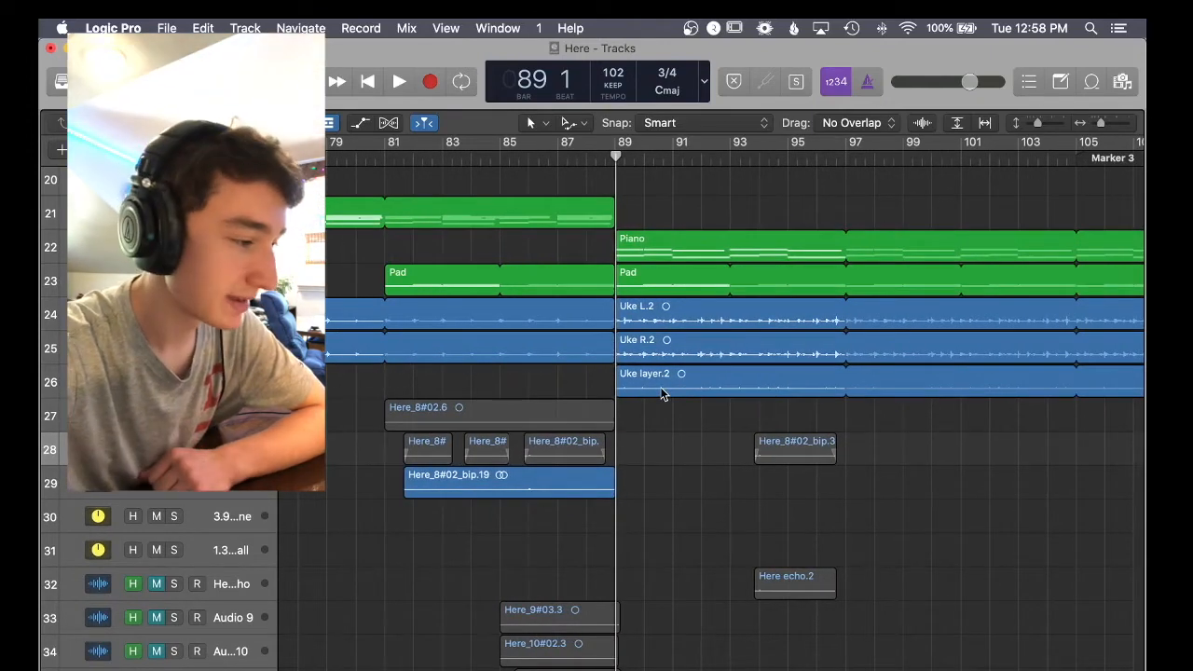
{"action": "scroll", "coordinate": [660, 394], "scroll_direction": "right", "scroll_amount": 3}
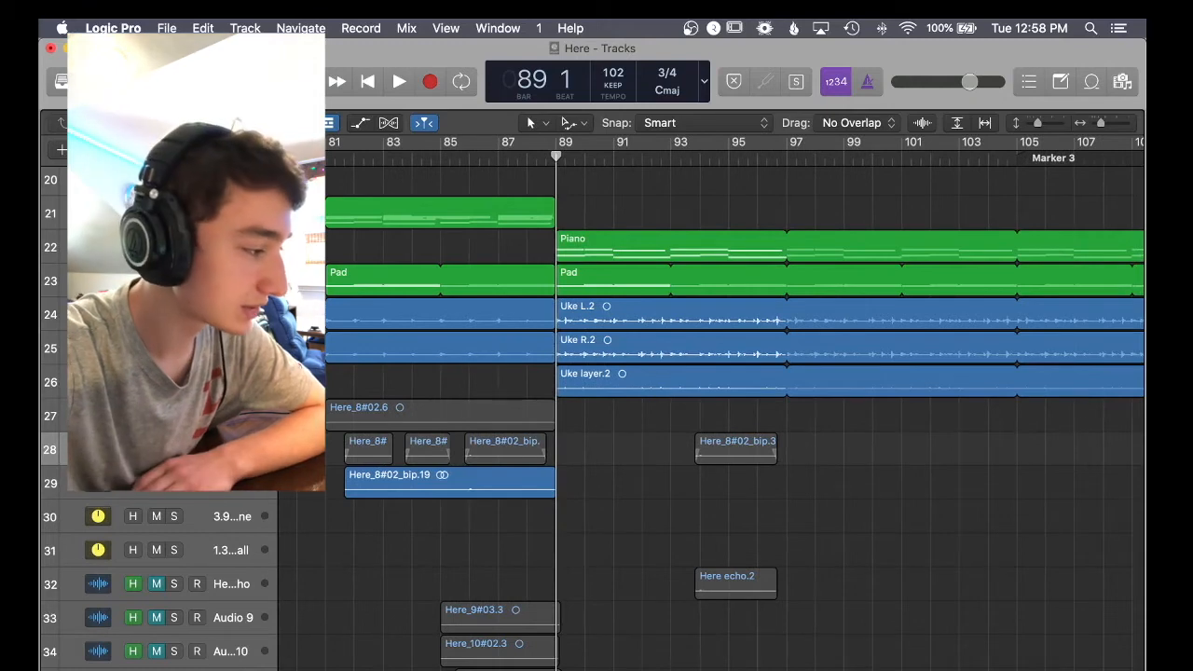
{"action": "left_click", "coordinate": [174, 314]}
{"action": "left_click", "coordinate": [399, 82]}
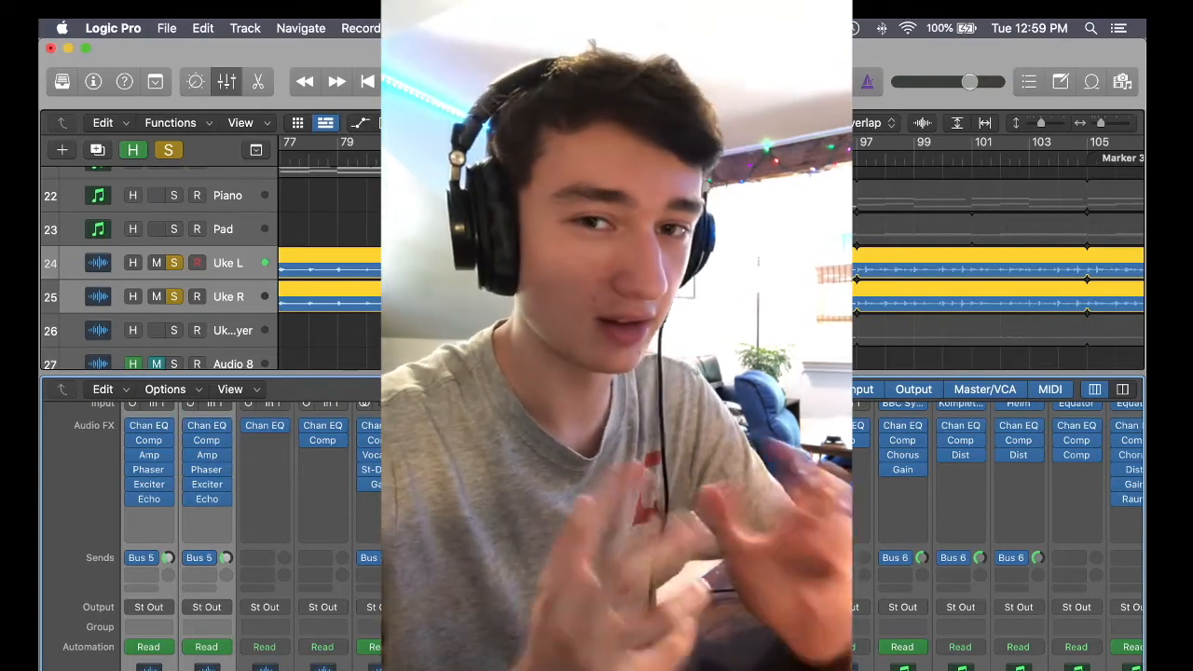
Examine the long riser region on track 42 and the soloed Bells bounce at bar 88, and unsolo track 45.
{"action": "scroll", "coordinate": [617, 265], "scroll_direction": "right", "scroll_amount": 3}
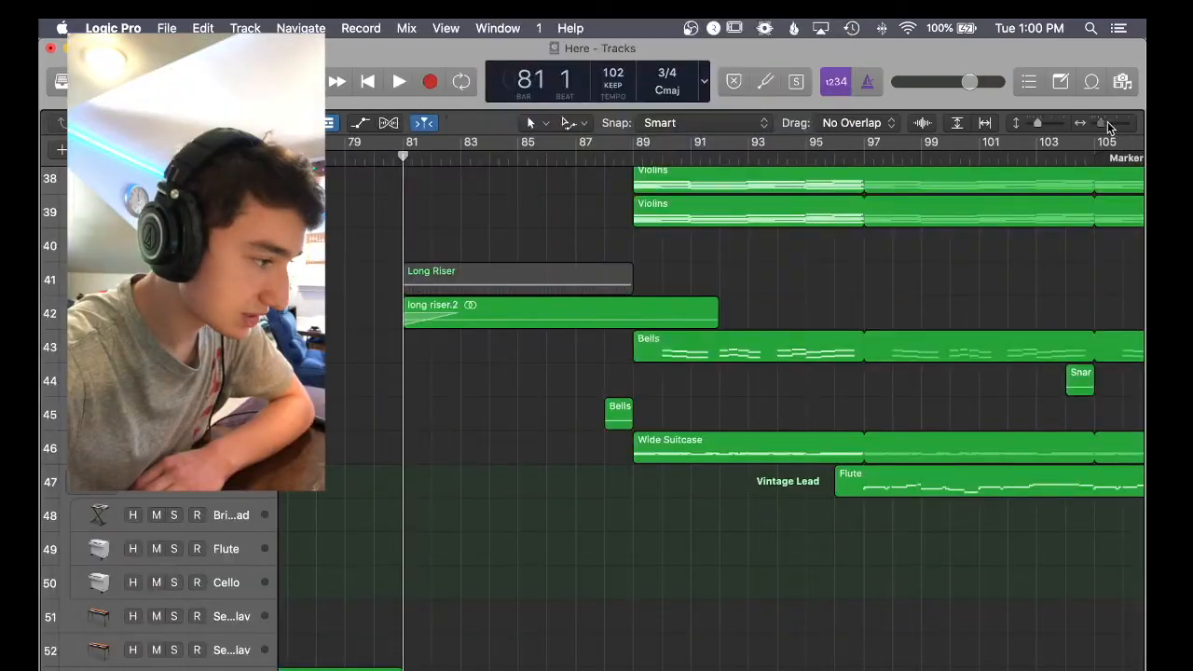
{"action": "left_click_drag", "start_coordinate": [1102, 123], "coordinate": [1105, 123]}
{"action": "scroll", "coordinate": [444, 376], "scroll_direction": "right", "scroll_amount": 2}
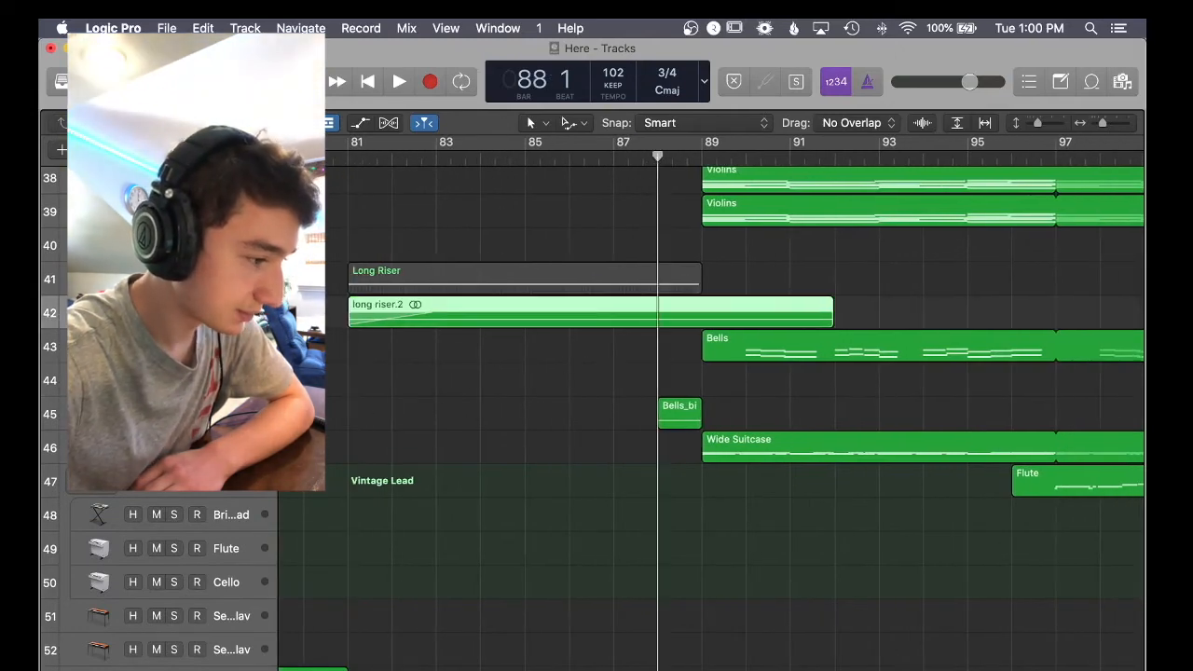
{"action": "scroll", "coordinate": [638, 165], "scroll_direction": "right", "scroll_amount": 3}
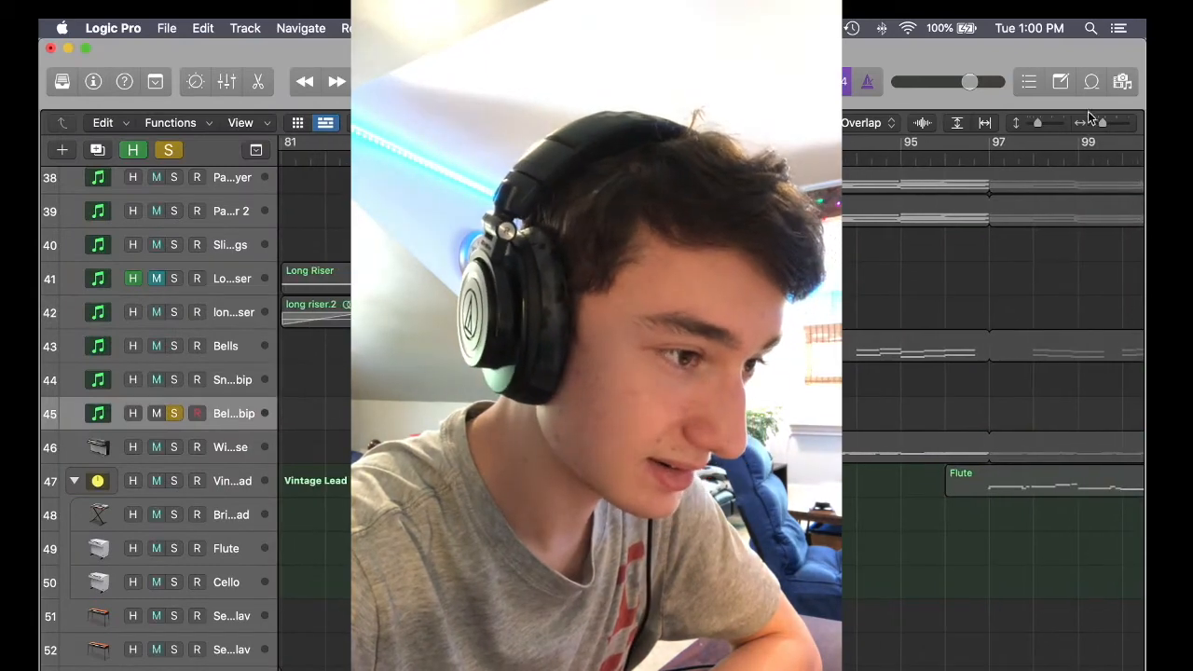
{"action": "left_click", "coordinate": [174, 414]}
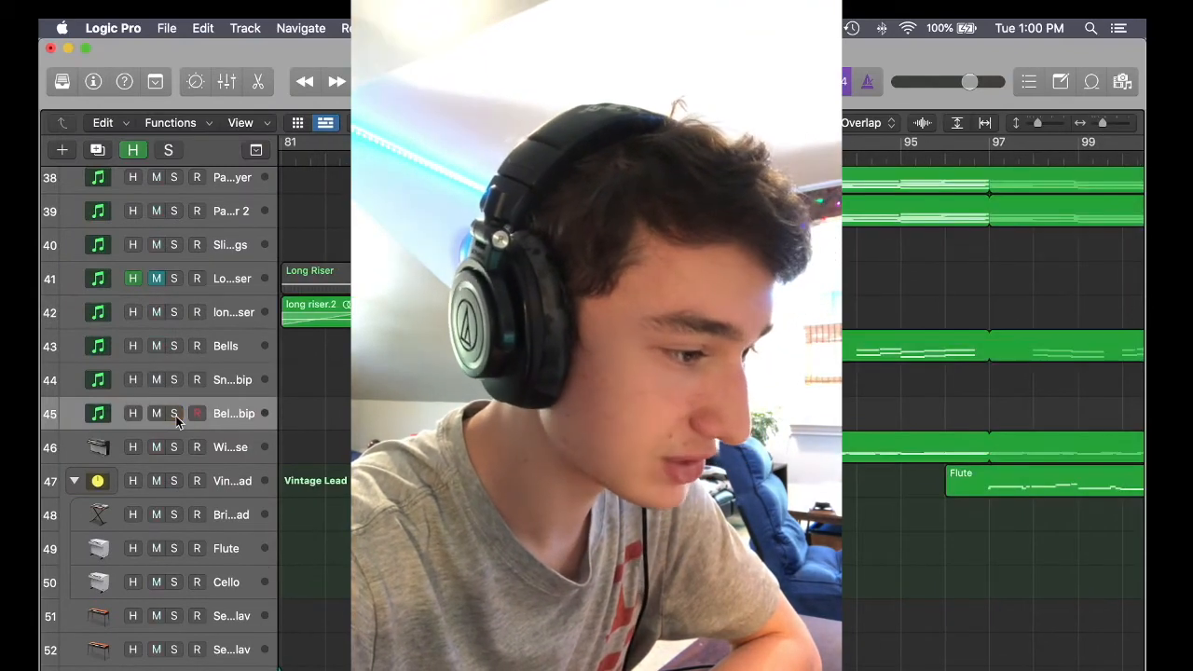
{"action": "left_click", "coordinate": [174, 414]}
{"action": "left_click", "coordinate": [174, 414]}
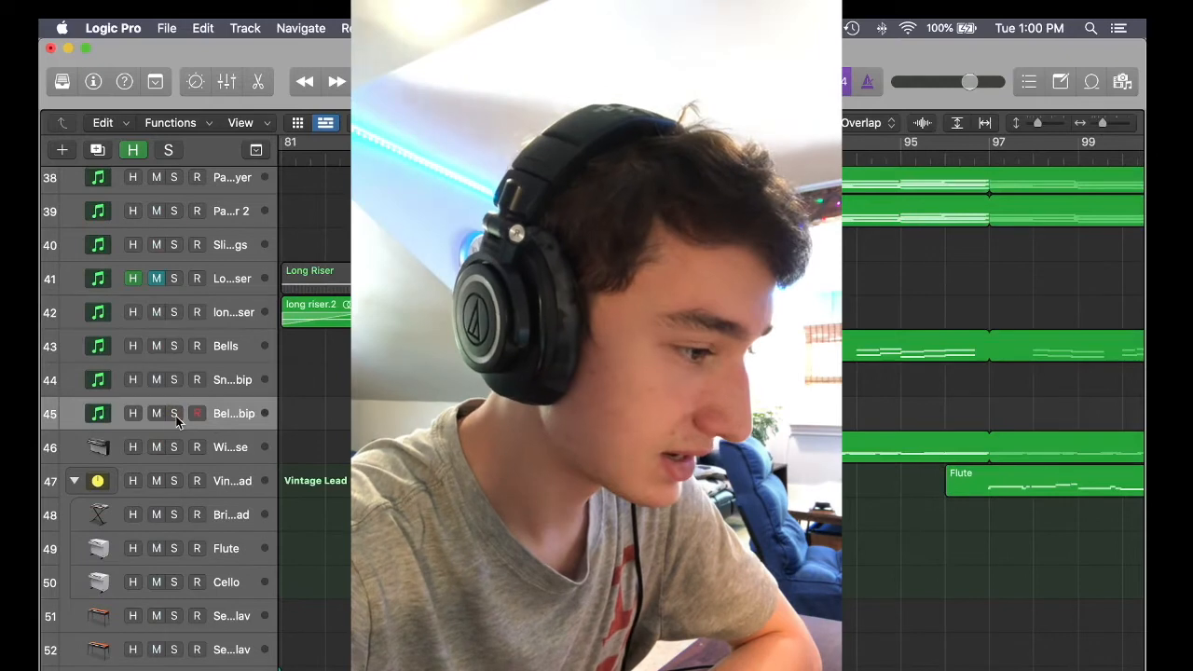
Select and solo the Bells track 43 and play its region from bar 89.
{"action": "left_click", "coordinate": [224, 346]}
{"action": "left_click", "coordinate": [176, 347]}
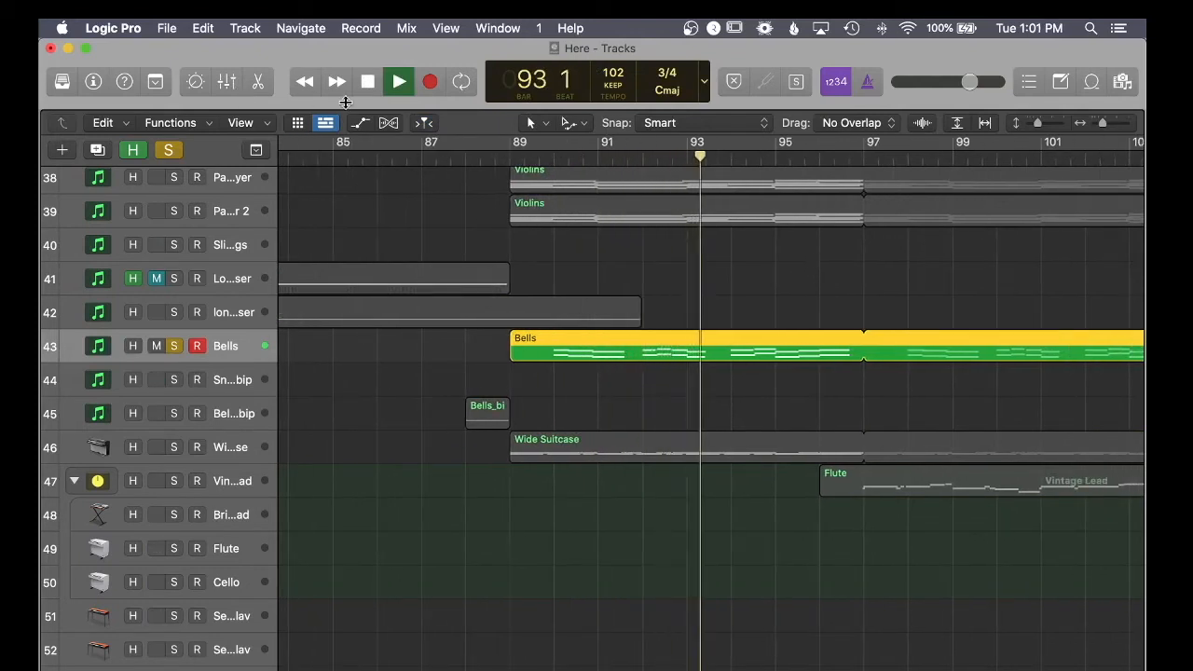
{"action": "left_click", "coordinate": [367, 83]}
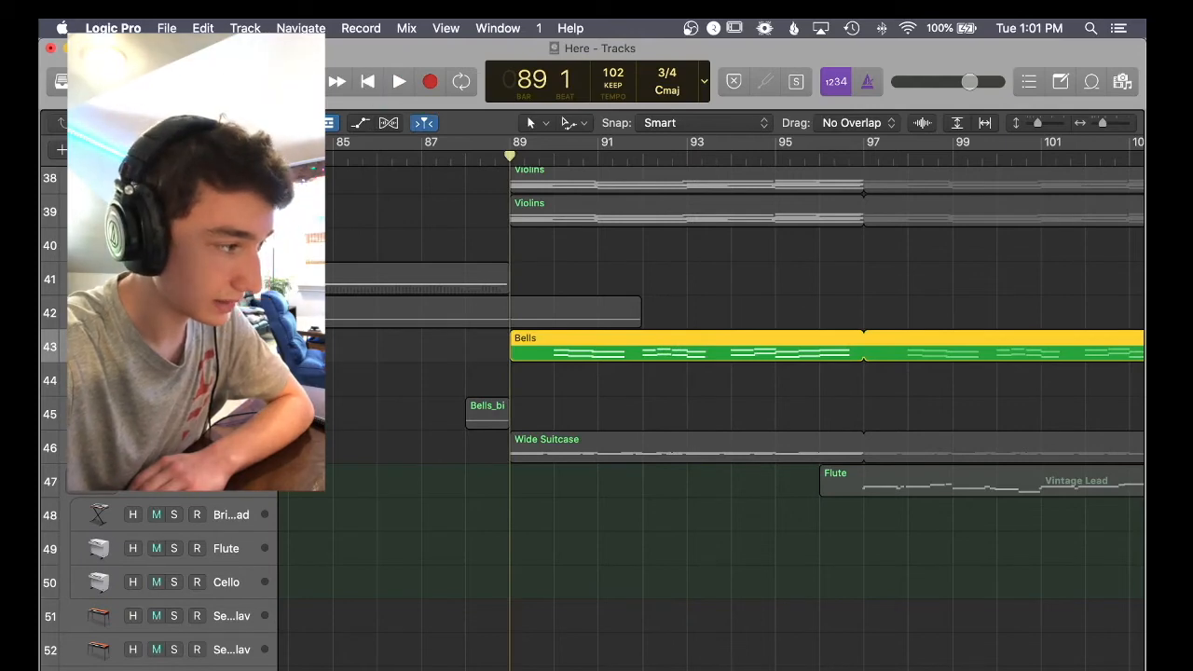
Show the mixer, unsolo the Bells track 43 and examine the effects and sends on the soloed Bells bounce channel.
{"action": "key", "text": "x"}
{"action": "scroll", "coordinate": [570, 242], "scroll_direction": "down", "scroll_amount": 2}
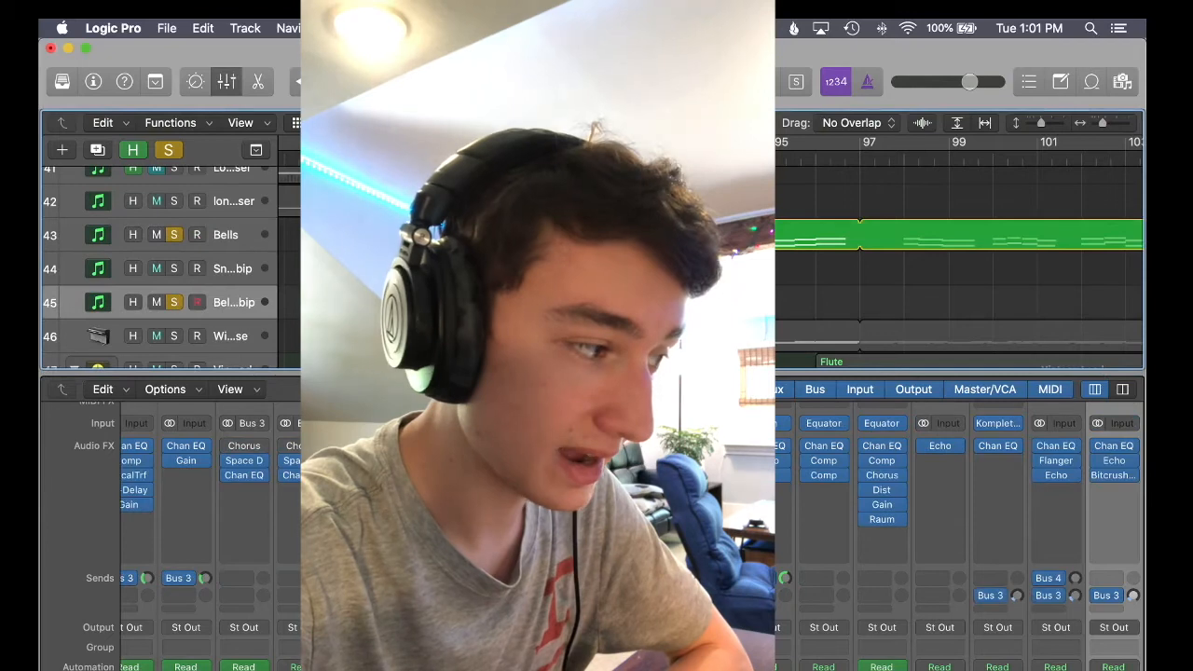
{"action": "left_click", "coordinate": [173, 237]}
{"action": "left_click_drag", "start_coordinate": [1100, 123], "coordinate": [1103, 123]}
{"action": "scroll", "coordinate": [947, 578], "scroll_direction": "right", "scroll_amount": 3}
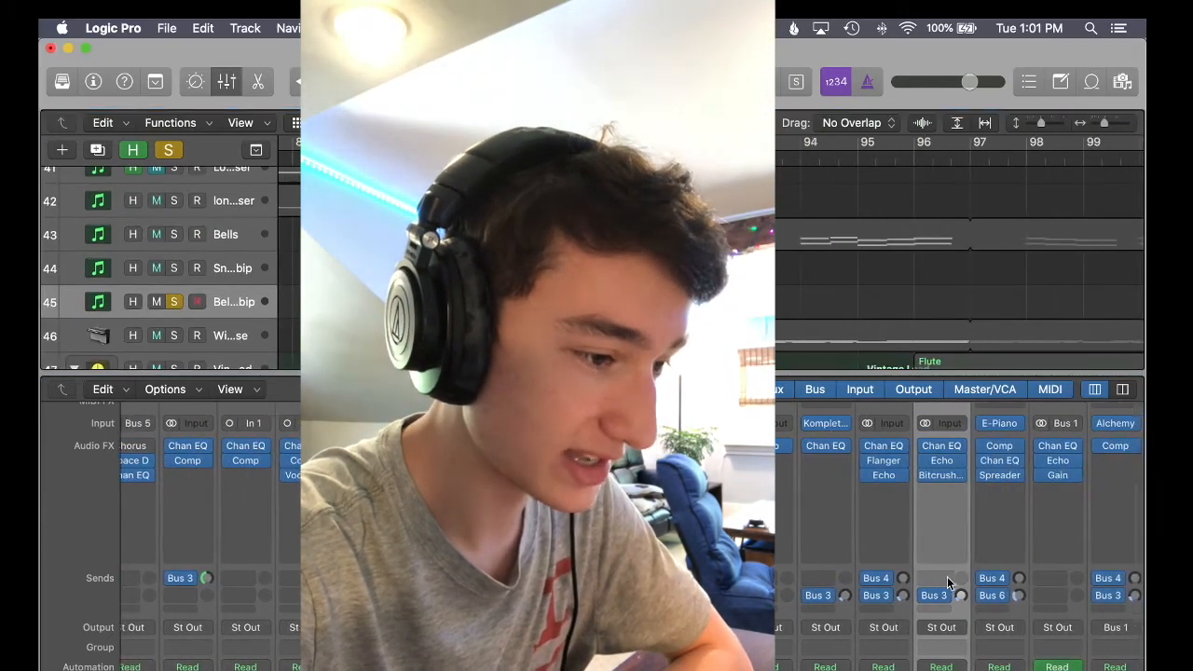
{"action": "scroll", "coordinate": [949, 583], "scroll_direction": "right", "scroll_amount": 1}
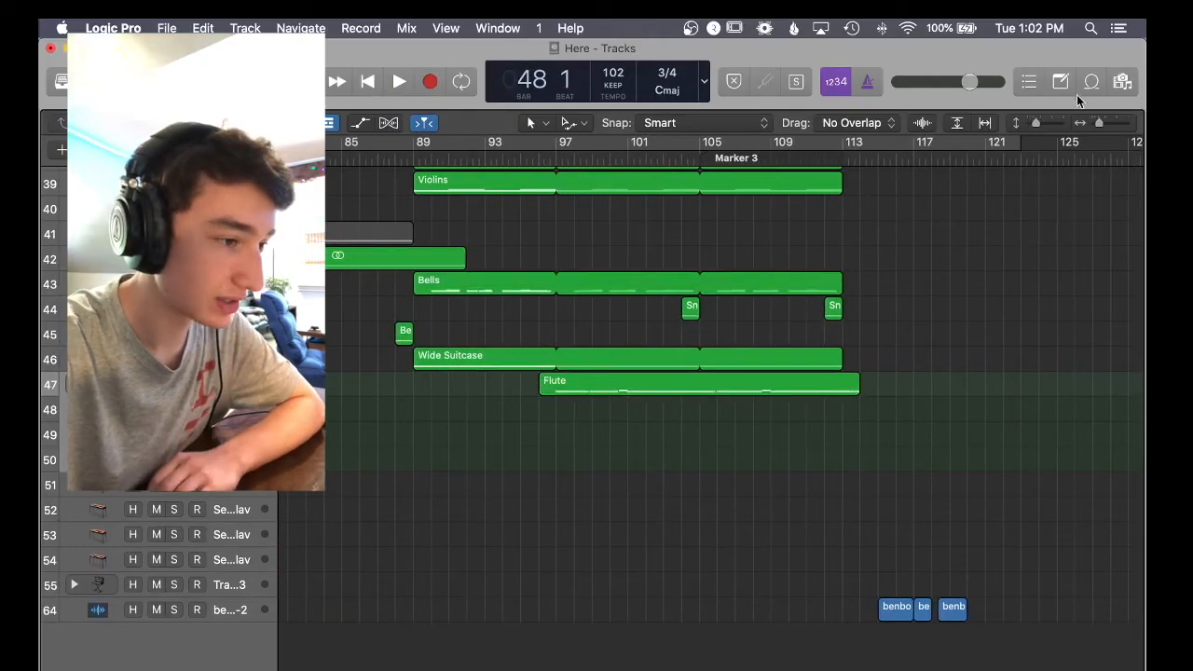
Zoom out to the whole song and look over the arrangement across all tracks, from Vinyl down to track 64.
{"action": "left_click_drag", "start_coordinate": [1100, 123], "coordinate": [1030, 126]}
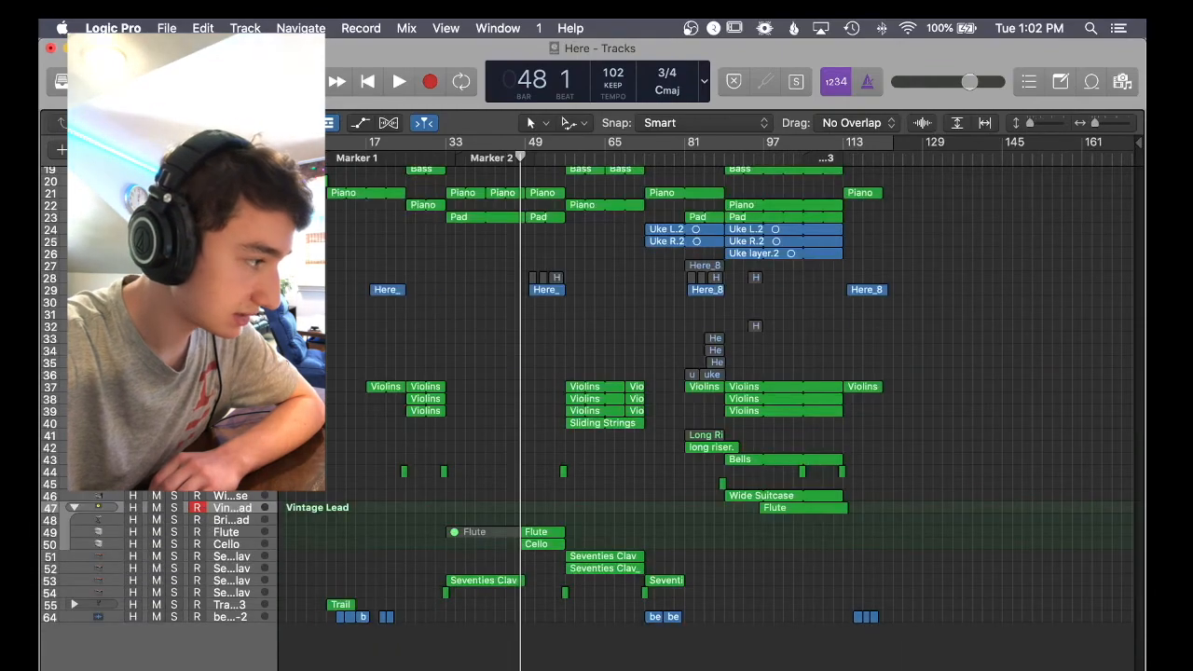
{"action": "scroll", "coordinate": [709, 418], "scroll_direction": "up", "scroll_amount": 10}
{"action": "scroll", "coordinate": [709, 418], "scroll_direction": "down", "scroll_amount": 10}
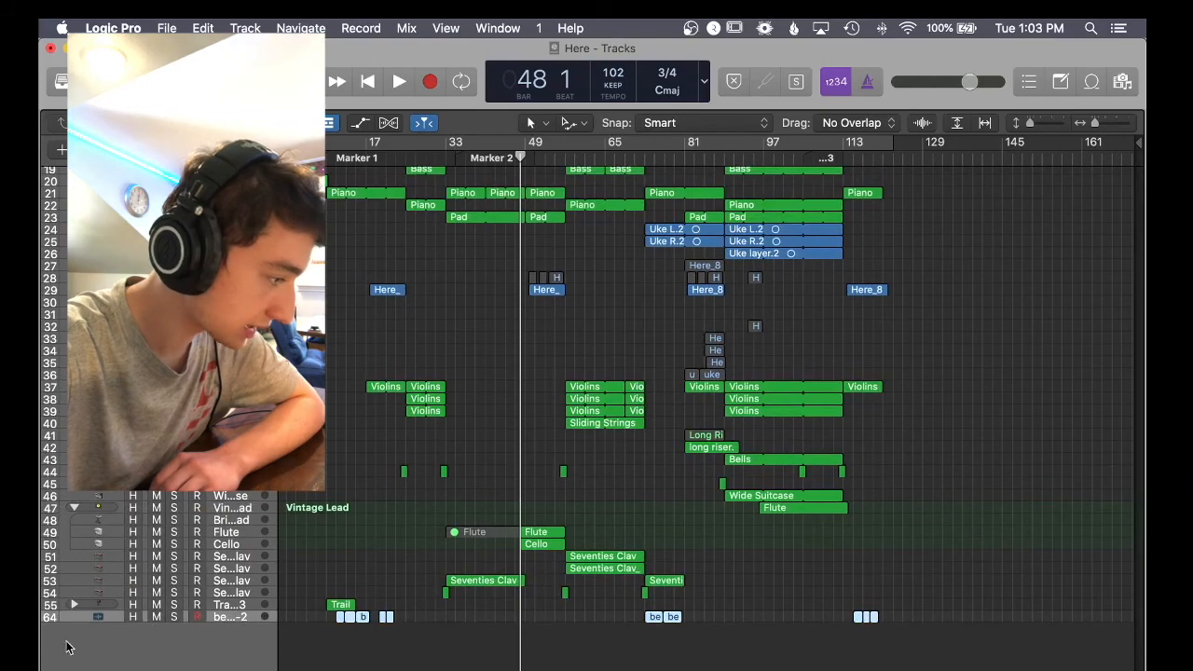
{"action": "scroll", "coordinate": [743, 431], "scroll_direction": "up", "scroll_amount": 3}
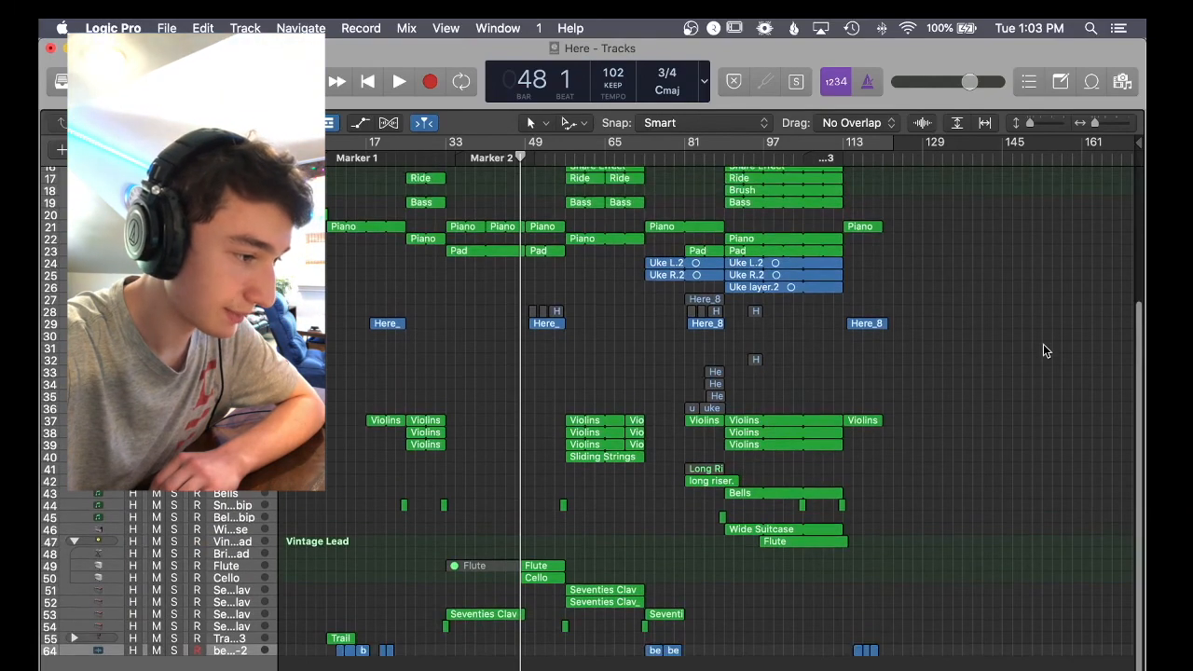
{"action": "scroll", "coordinate": [1044, 350], "scroll_direction": "up", "scroll_amount": 5}
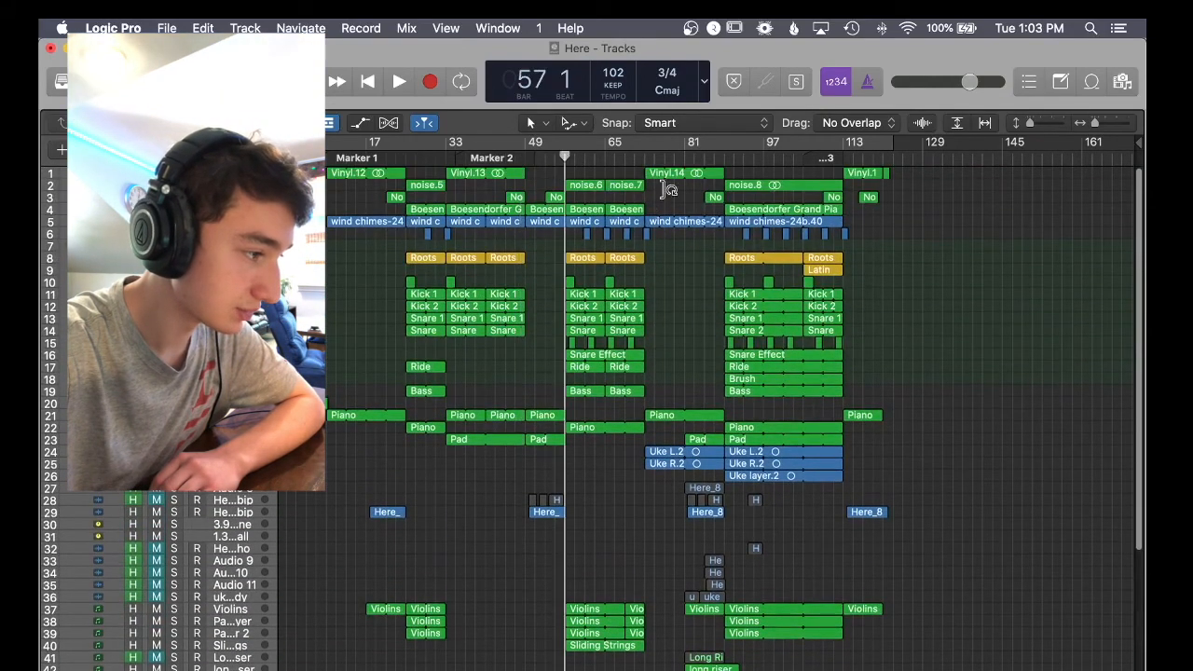